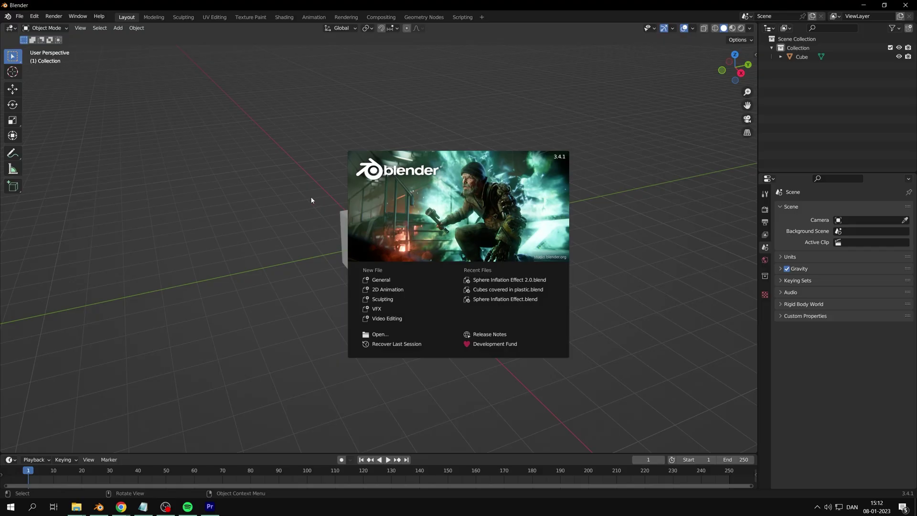
Step: Start a new General file and delete the default cube
click(385, 281)
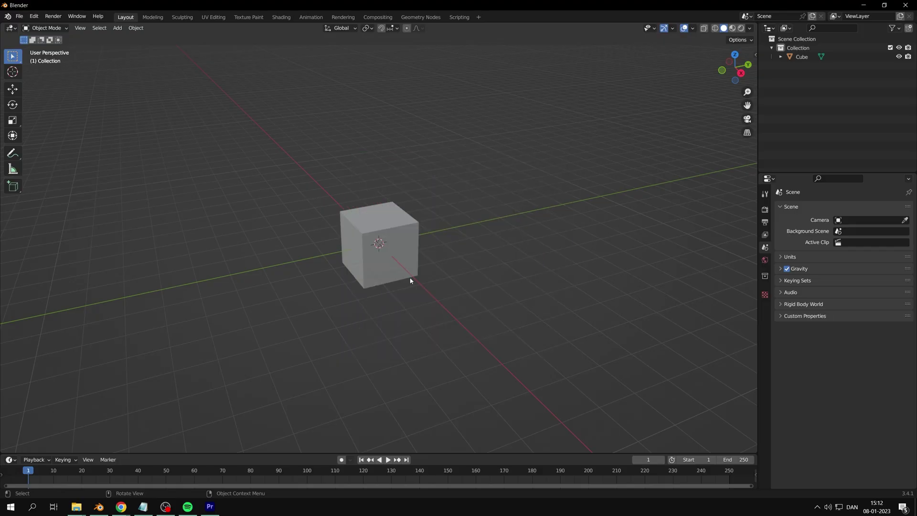
click(363, 232)
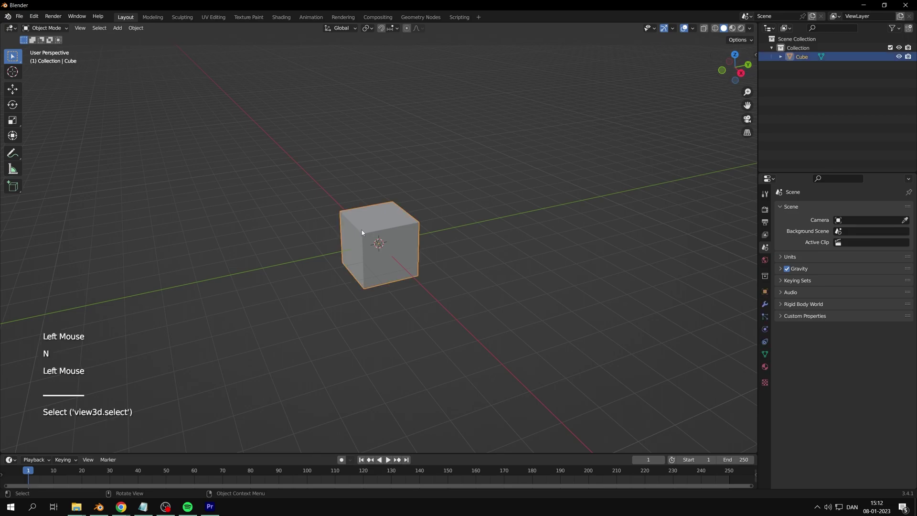
key(x)
click(362, 230)
Step: Add an ico sphere mesh at the scene origin
click(118, 28)
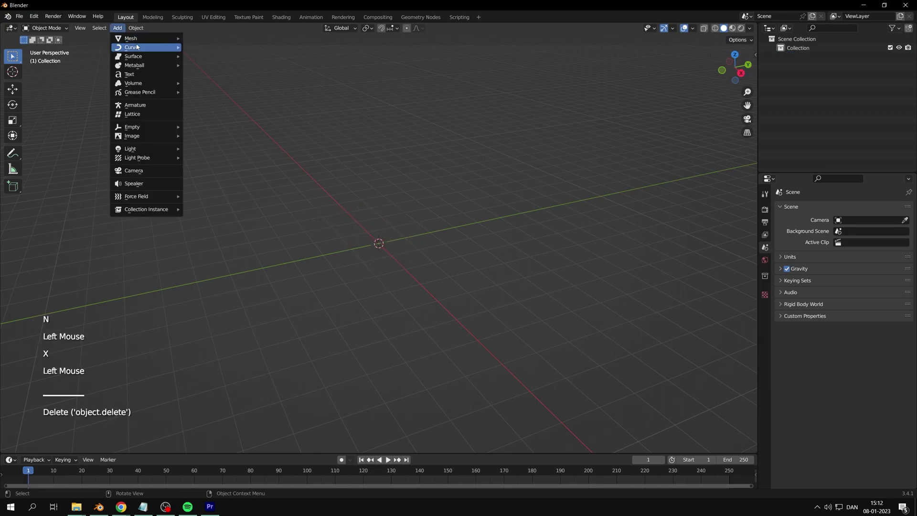
mouse_move(143, 38)
click(240, 75)
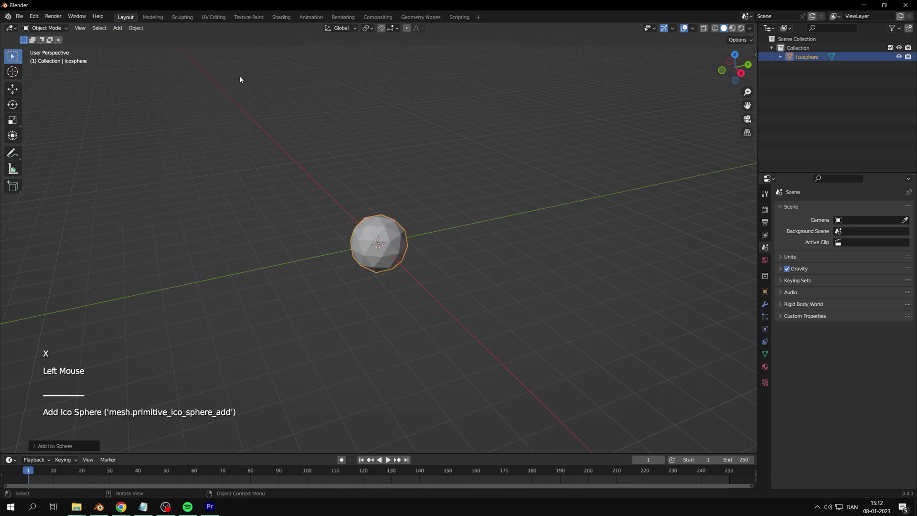
Step: Select connected edges all around the icosphere in Edit Mode so they outline large panels like seams over the whole surface
scroll(381, 237, up, 5)
key(Tab)
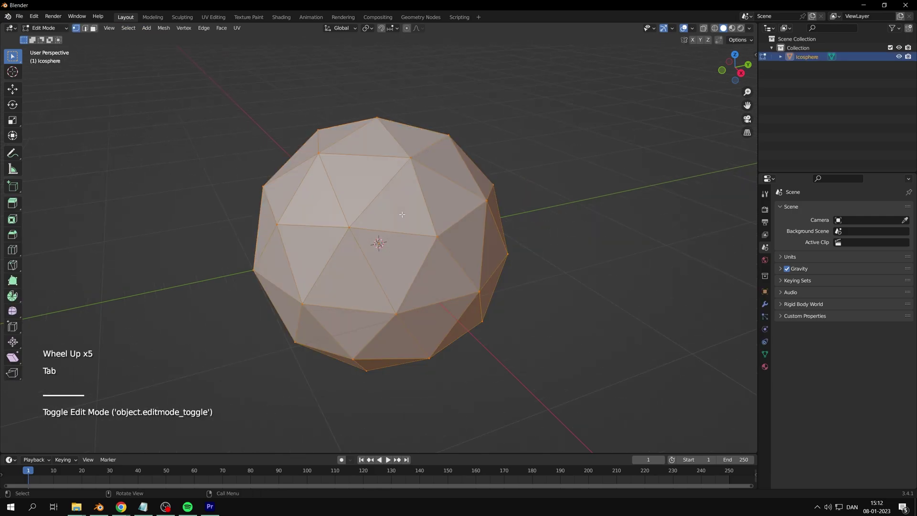
right_click(404, 189)
click(443, 177)
click(426, 200)
shift+click(365, 155)
shift+click(296, 176)
middle_drag(420, 268, 337, 286)
shift+click(379, 184)
shift+click(454, 177)
middle_drag(454, 178, 393, 196)
key(ctrl+z)
shift+click(459, 298)
shift+click(333, 313)
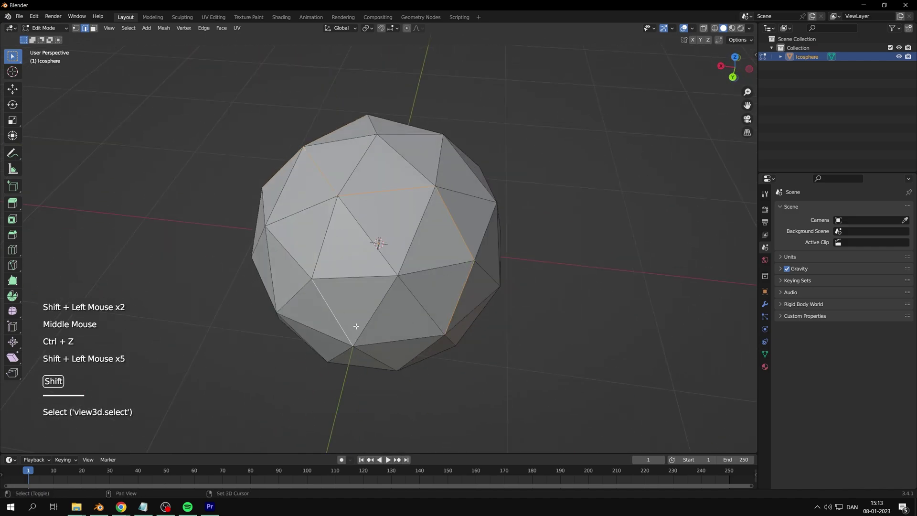
shift+click(399, 340)
middle_drag(325, 237, 354, 191)
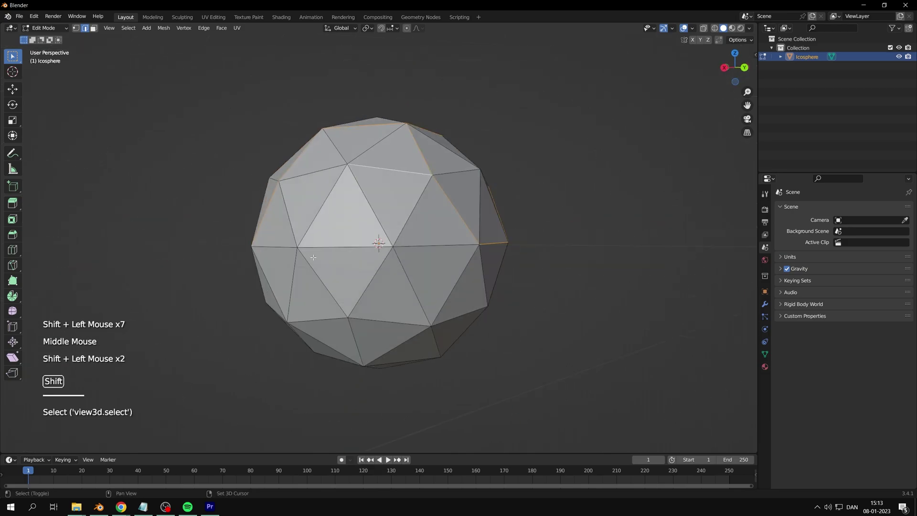
shift+click(365, 241)
middle_drag(365, 257, 454, 188)
shift+click(382, 196)
shift+click(359, 350)
middle_drag(363, 349, 430, 373)
middle_drag(421, 258, 429, 306)
mouse_move(426, 239)
middle_down()
mouse_move(423, 278)
mouse_move(422, 225)
middle_up()
shift+click(423, 224)
middle_drag(423, 224, 576, 289)
shift+click(406, 229)
scroll(392, 235, down, 1)
shift+click(363, 253)
shift+click(400, 187)
shift+click(359, 279)
shift+click(401, 247)
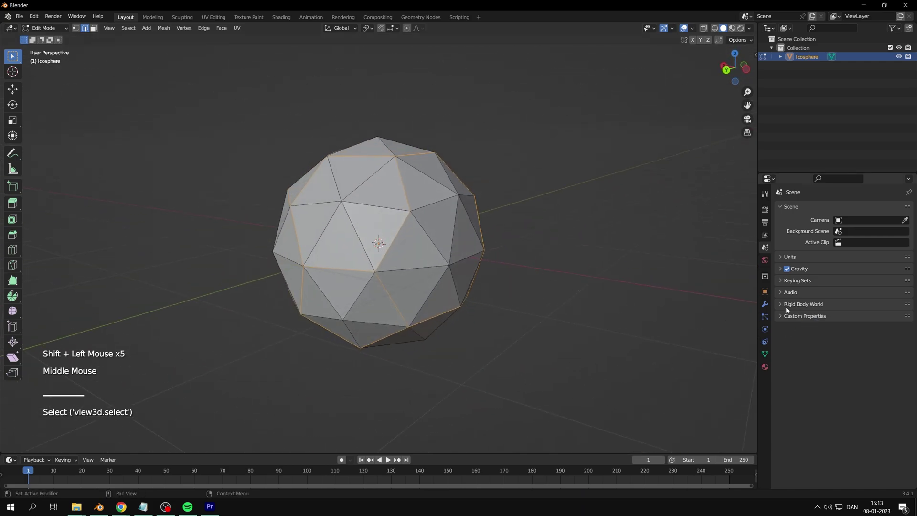
Step: Give the icosphere a Subdivision Surface modifier with 3 viewport levels and apply it in Object Mode
click(765, 304)
click(843, 209)
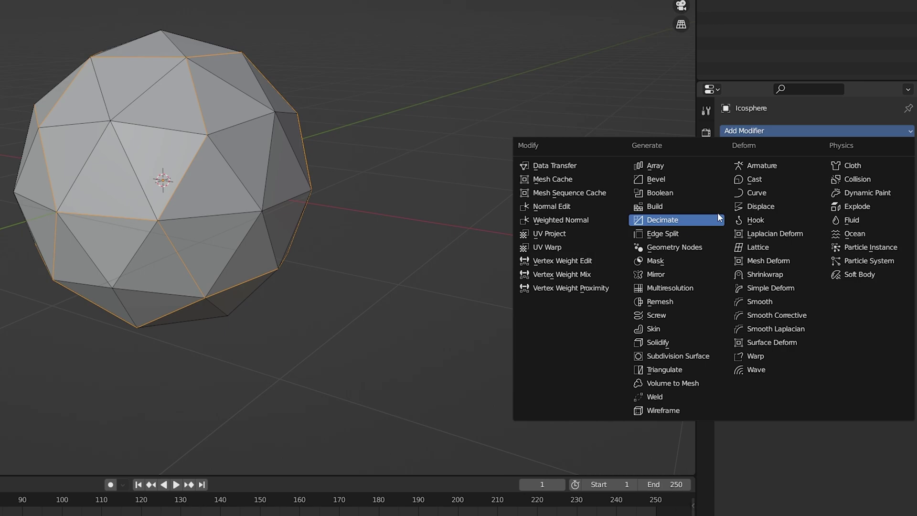
click(691, 356)
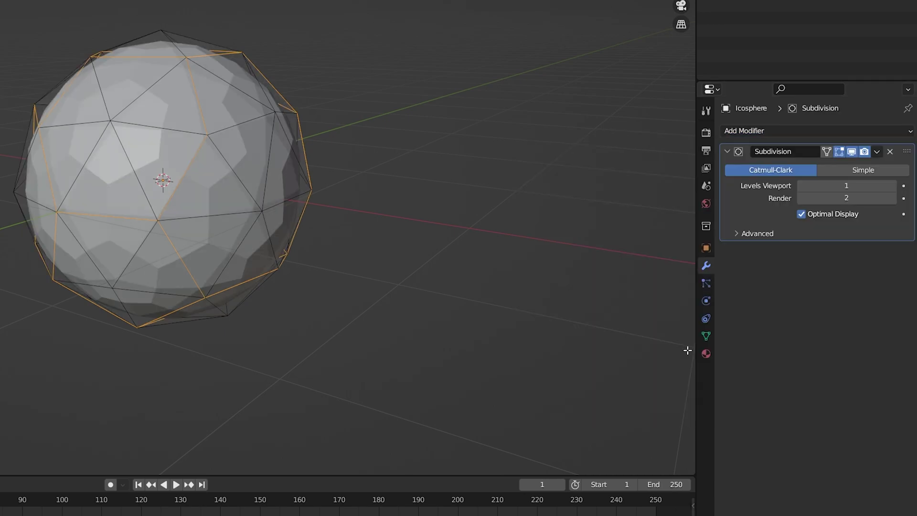
click(893, 186)
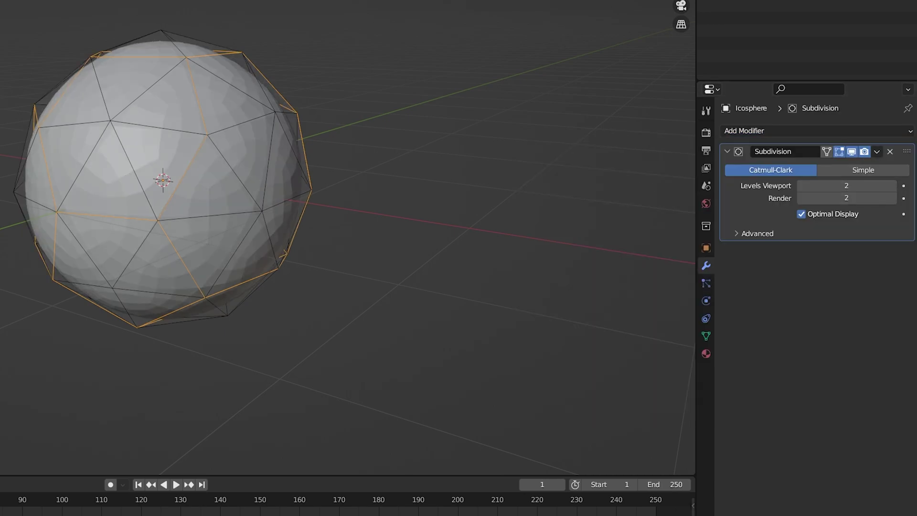
click(892, 186)
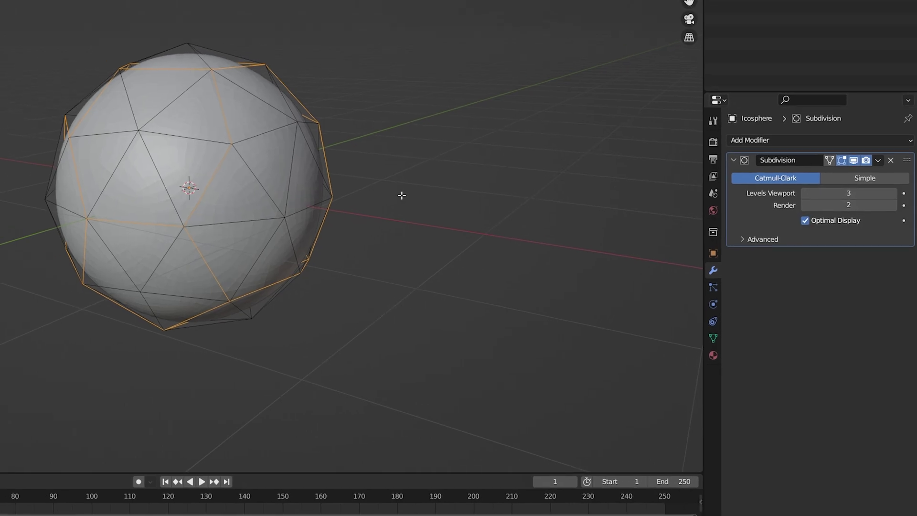
key(Tab)
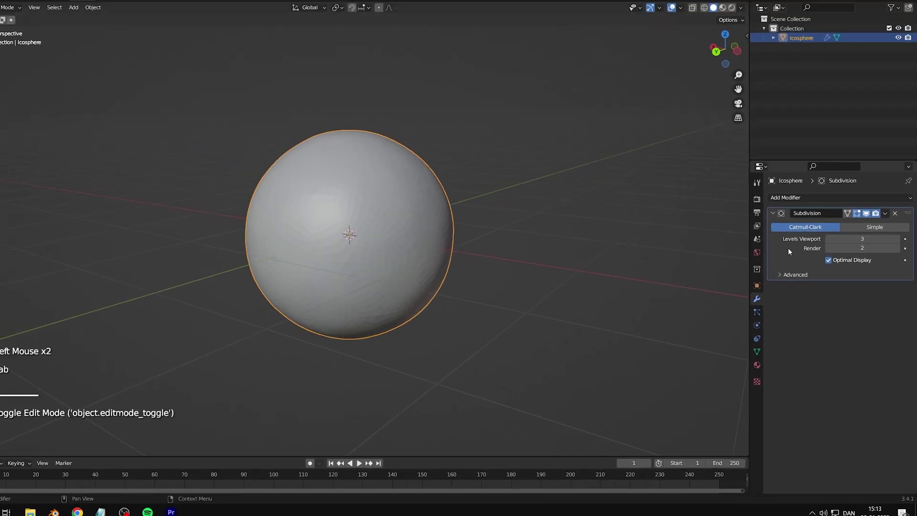
click(885, 213)
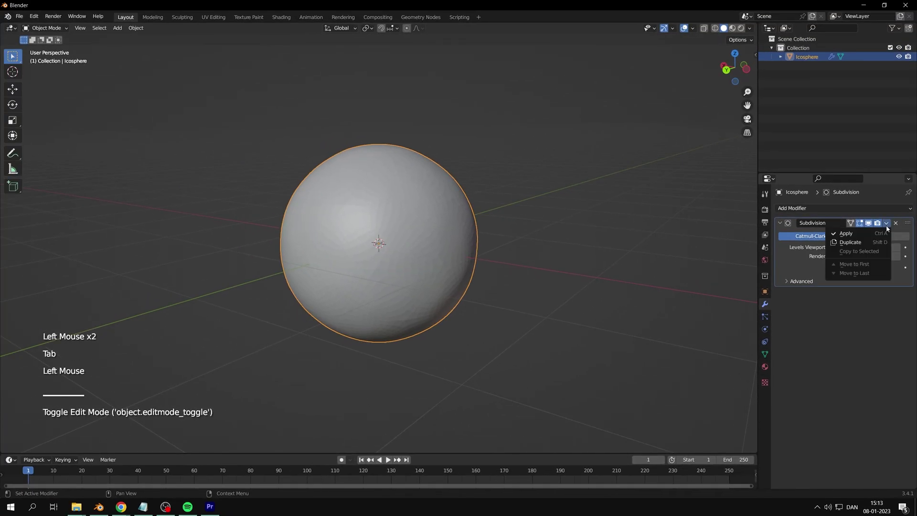
click(855, 225)
Step: Bevel the selected seam edges in Edit Mode into narrow strips, about 0.033 m in width with 1 segment
key(Tab)
middle_drag(429, 219, 458, 232)
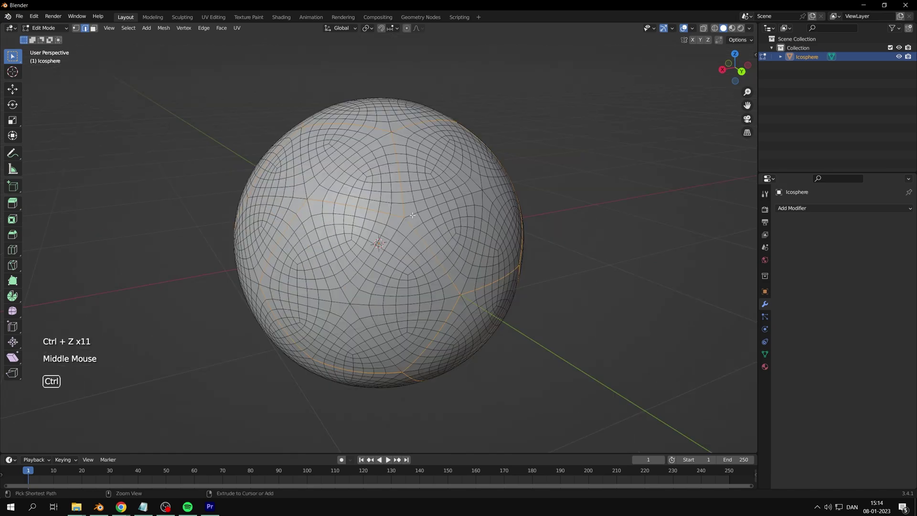
key(ctrl+b)
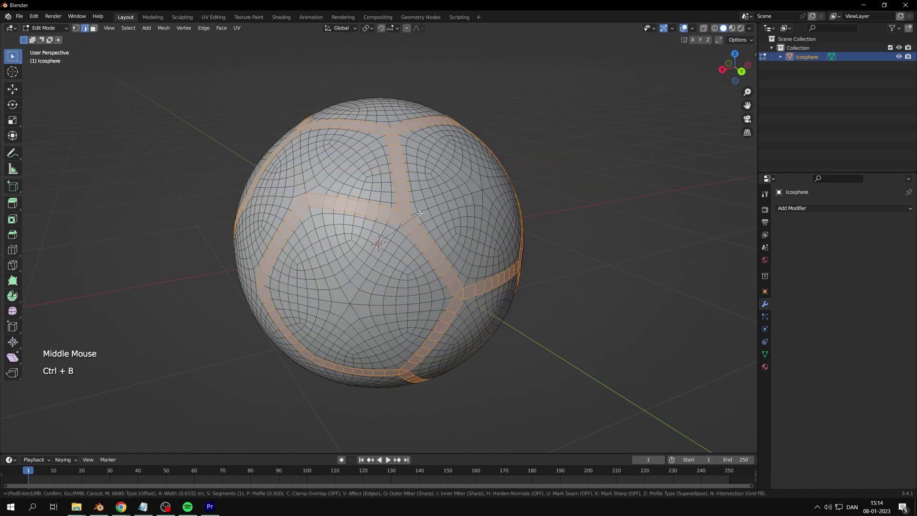
click(419, 214)
Step: Assign the beveled strips to a new vertex group, and check it by deselecting and reselecting the group
click(765, 354)
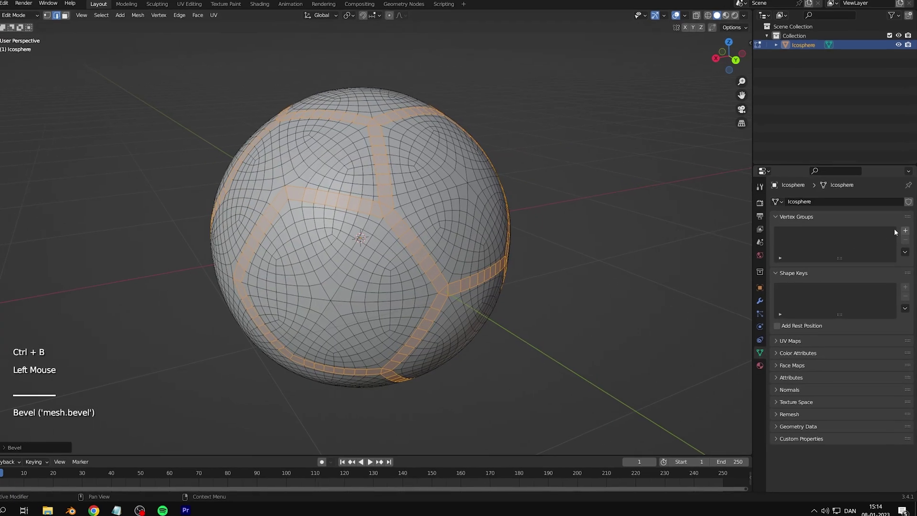
click(905, 236)
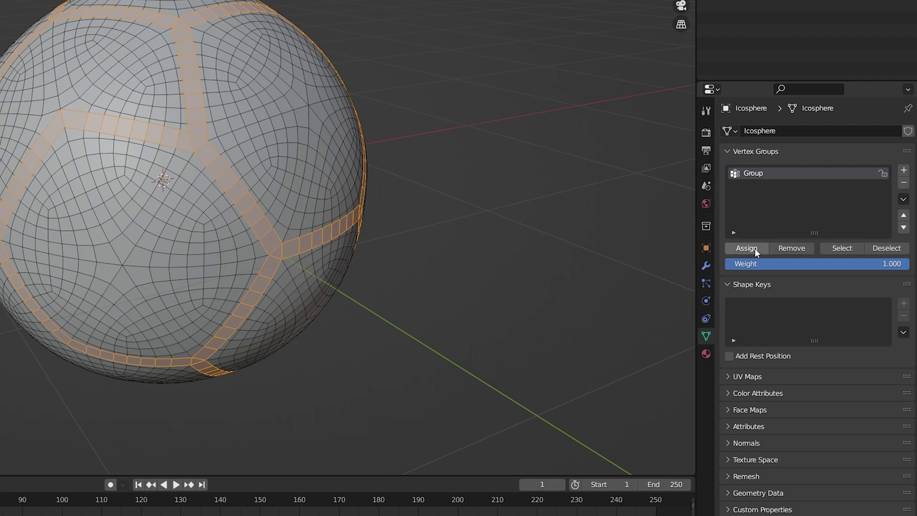
middle_drag(252, 148, 280, 167)
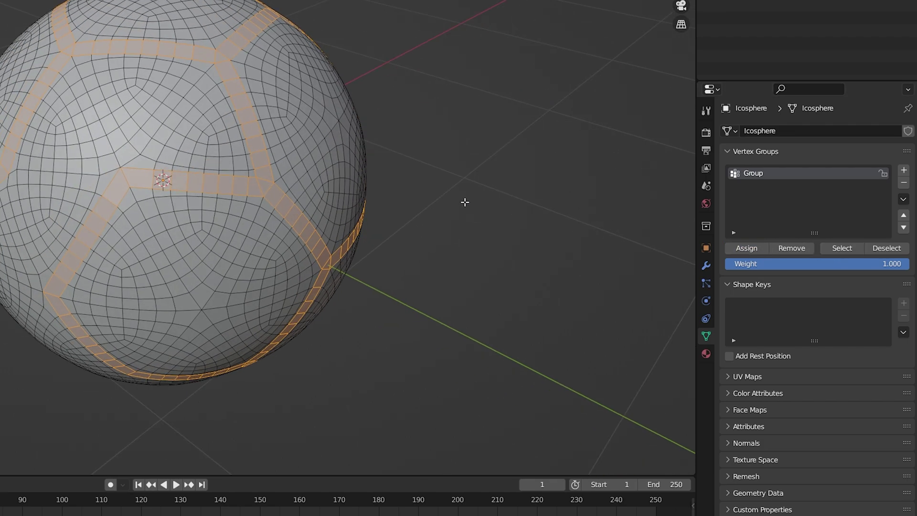
click(881, 248)
click(850, 248)
middle_drag(563, 222, 609, 129)
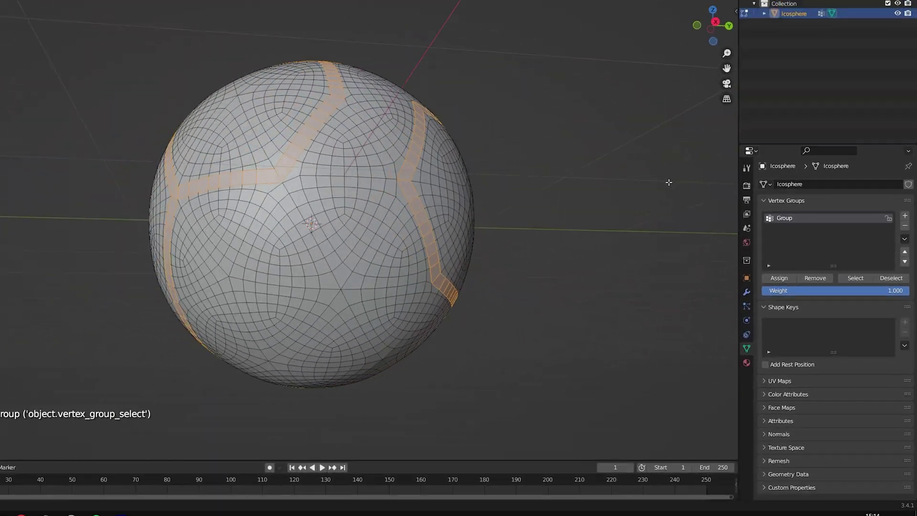
middle_drag(664, 186, 574, 173)
middle_drag(611, 199, 573, 244)
middle_drag(420, 240, 453, 244)
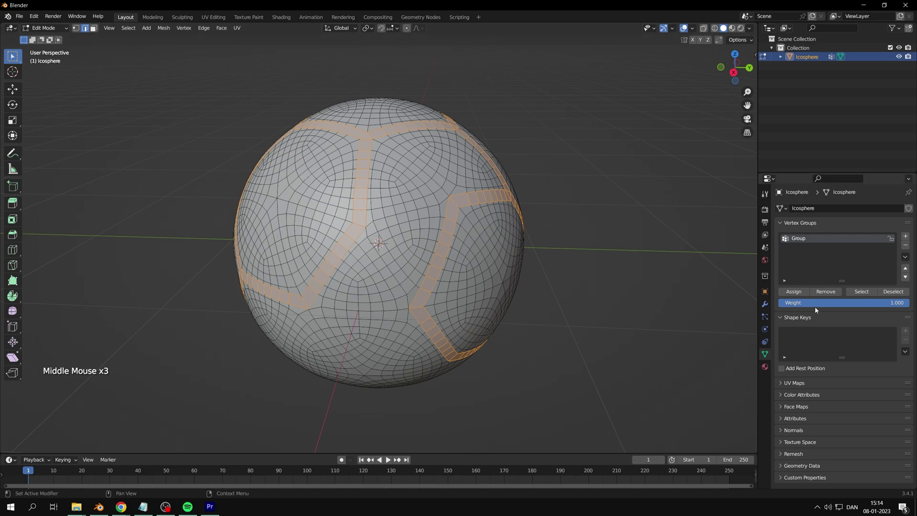
Step: Duplicate the selected strips in place, separate them into their own object and hide it, ending in Object Mode
key(shift+d)
right_click(475, 260)
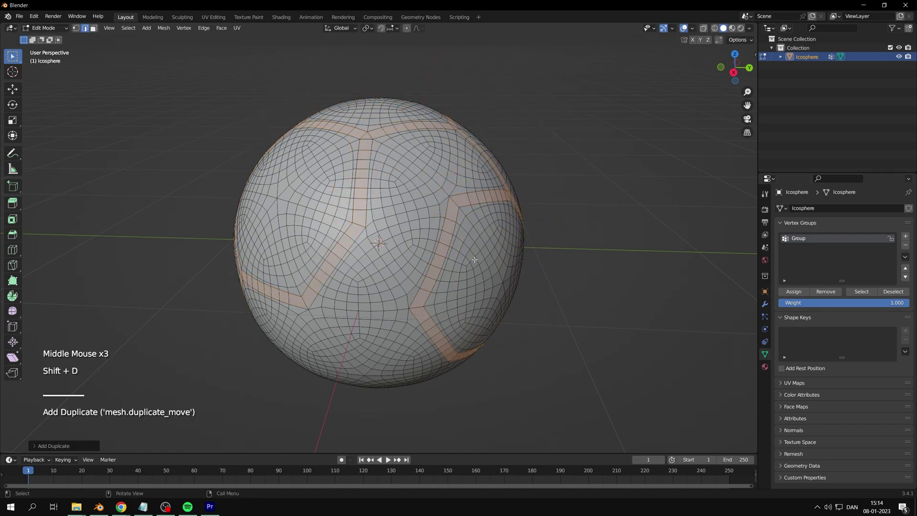
key(p)
click(474, 259)
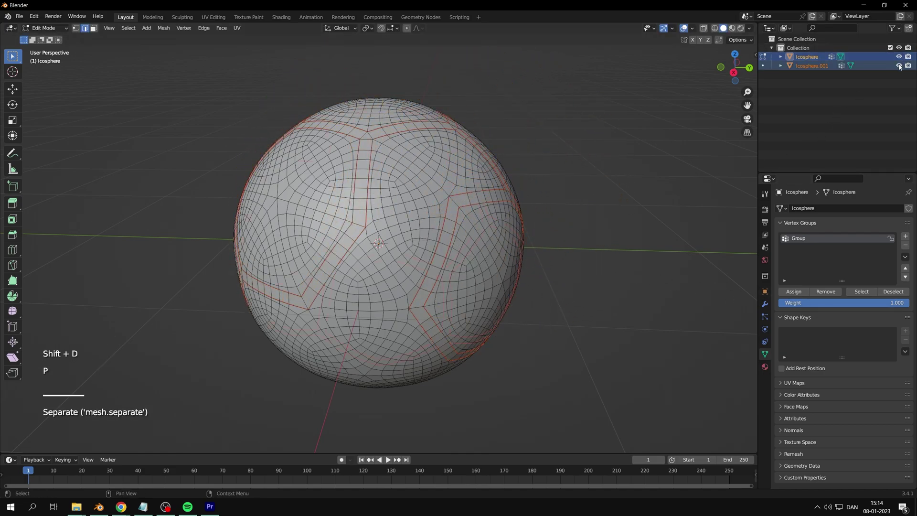
click(575, 190)
key(Tab)
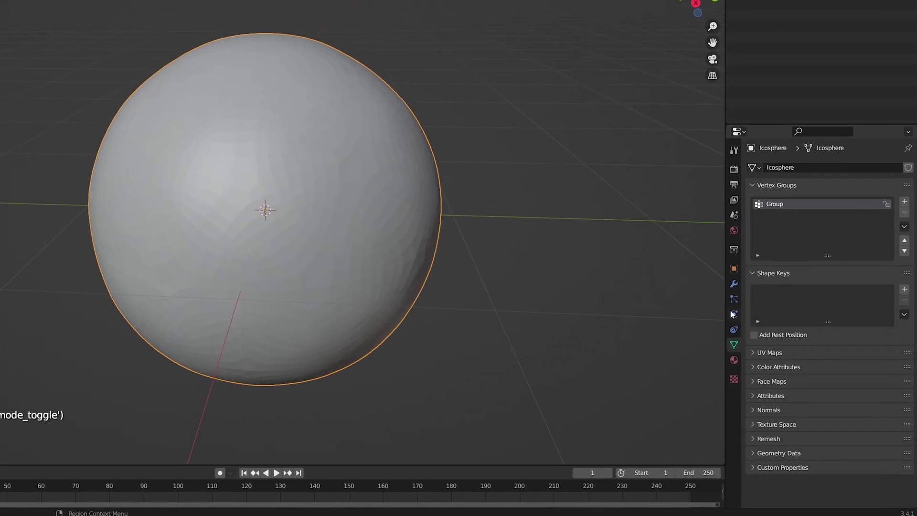
Step: Add Cloth physics to the icosphere and enable its Pressure at 25
click(751, 323)
click(803, 212)
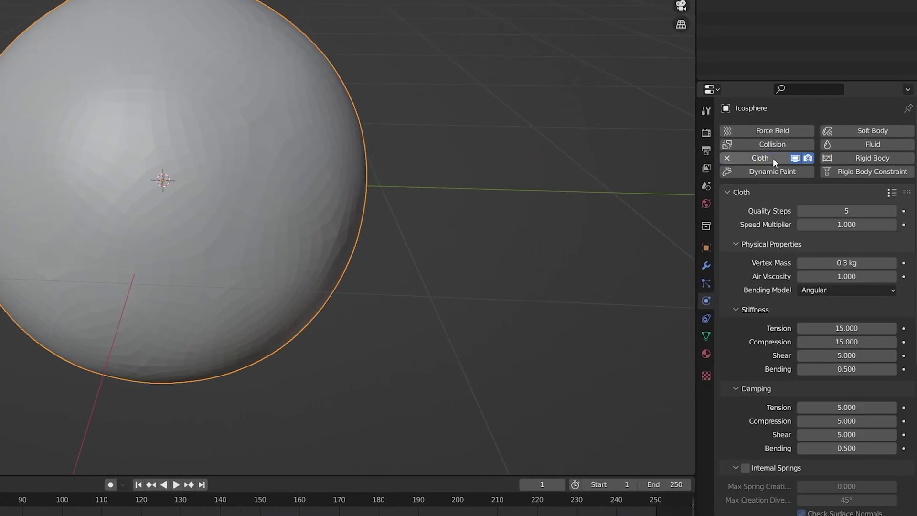
scroll(818, 337, down, 10)
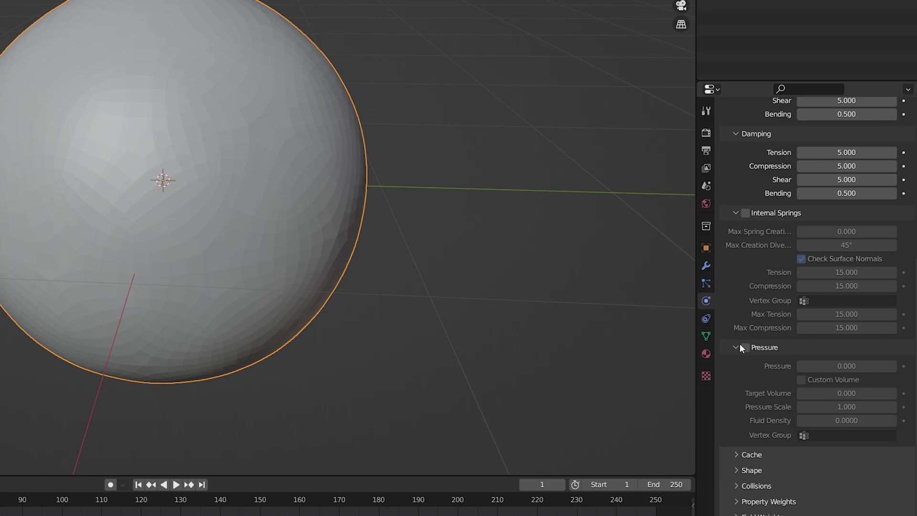
click(745, 348)
click(843, 367)
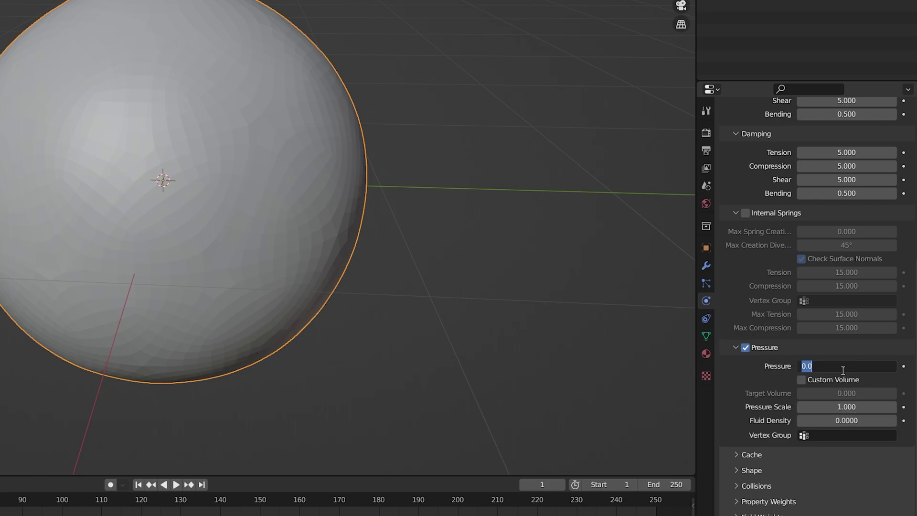
text(25)
key(Return)
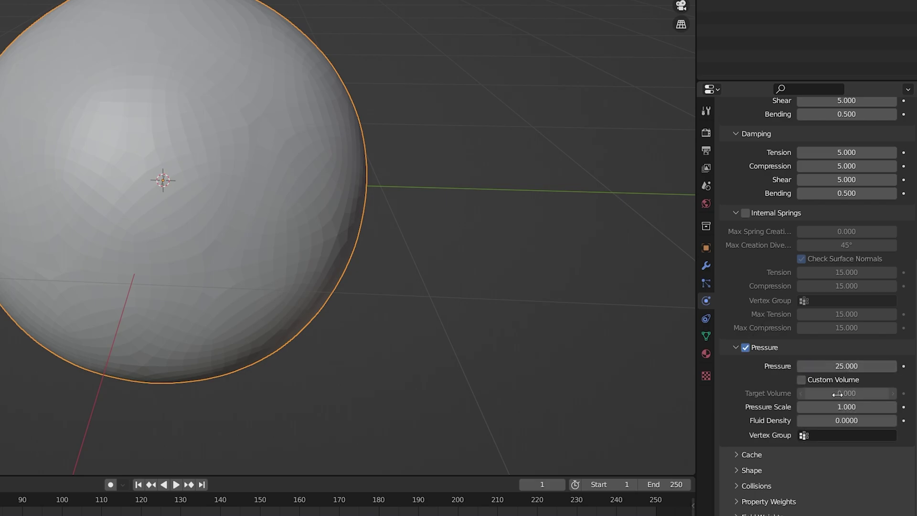
Step: Set the cloth's Pin Group to the vertex group Group and its Shrinking Factor to -1
click(748, 469)
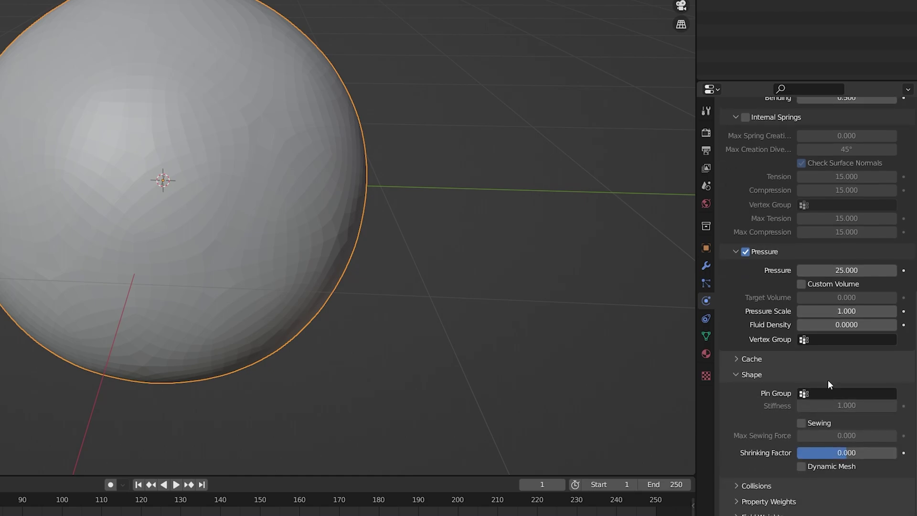
click(829, 393)
click(793, 411)
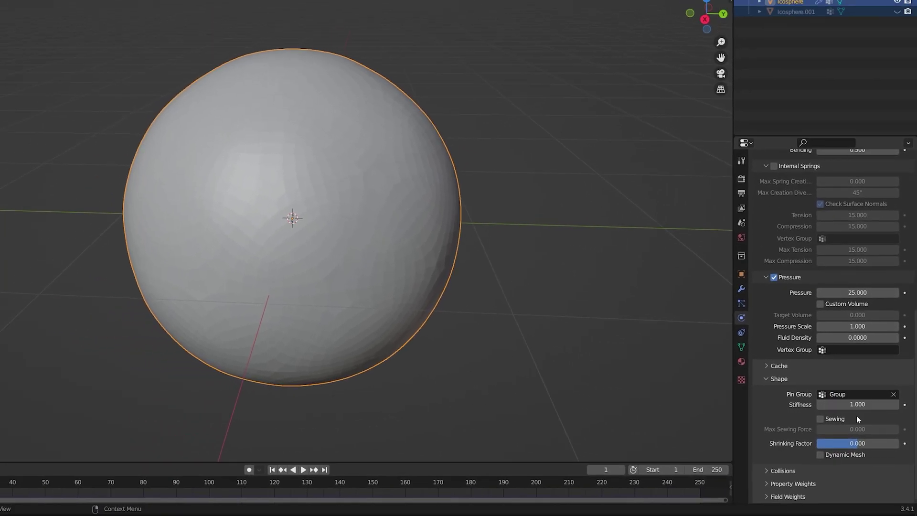
click(861, 443)
text(-1)
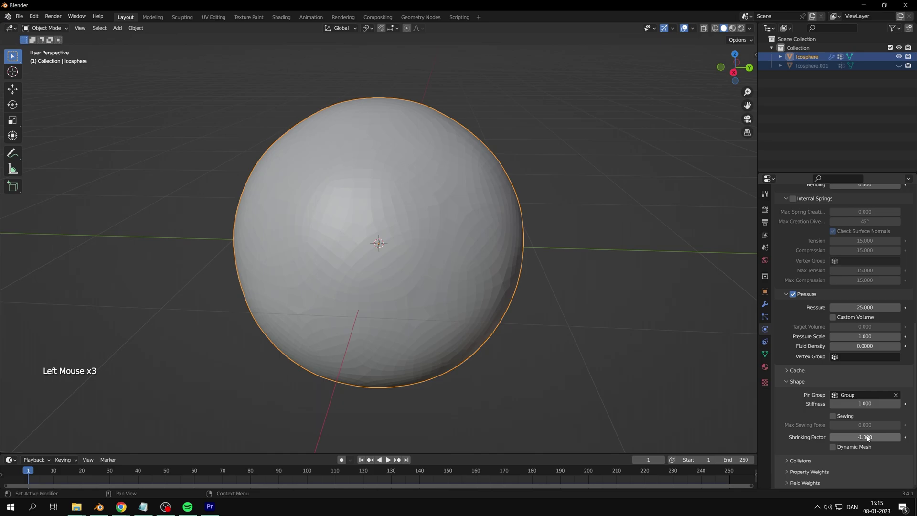
Step: Play the cloth simulation to inflate the icosphere and stop it at frame 19
click(388, 460)
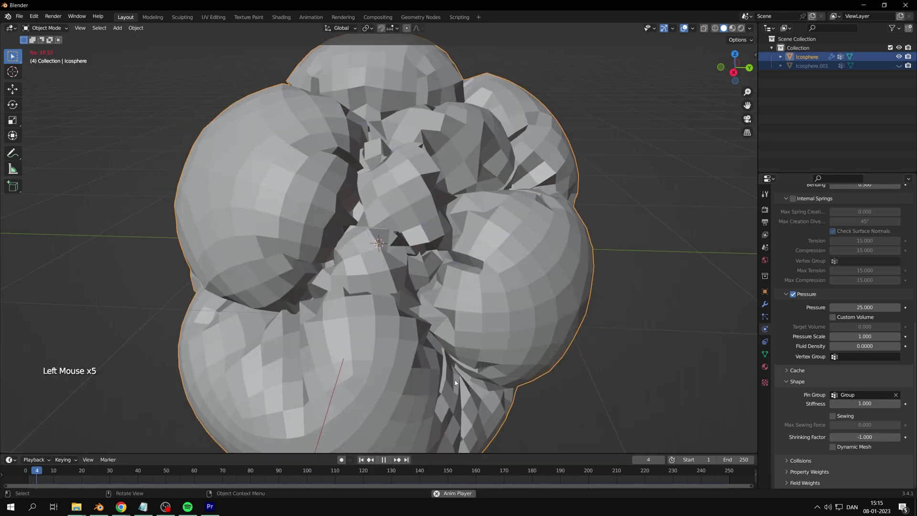
key(space)
middle_drag(474, 356, 493, 360)
scroll(446, 349, down, 3)
Step: Apply smooth shading to the inflated icosphere
right_click(439, 314)
click(430, 312)
middle_drag(420, 270, 712, 317)
Step: Add a Subdivision Surface modifier after the icosphere's cloth and raise its viewport level
click(764, 305)
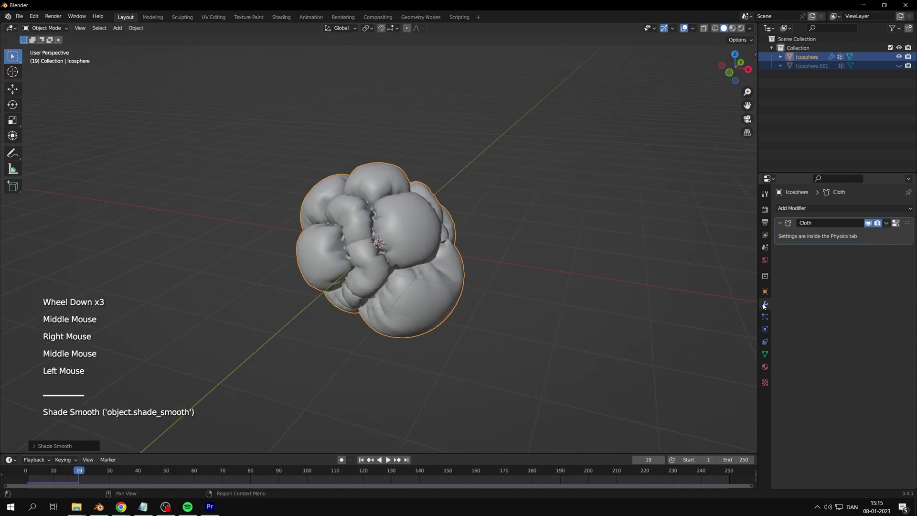
click(829, 208)
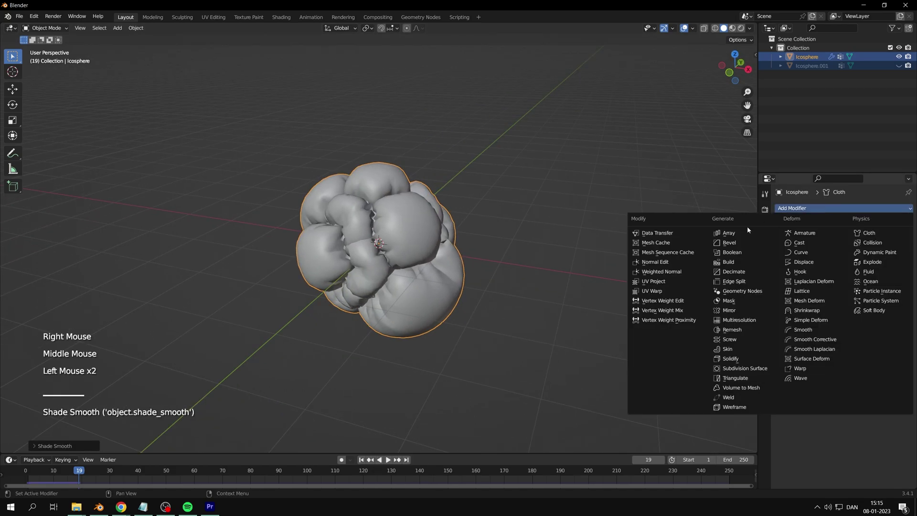
click(744, 369)
scroll(425, 288, up, 2)
middle_drag(426, 288, 465, 248)
scroll(464, 248, down, 1)
click(897, 275)
Step: Unhide the separated strip object Icosphere.001, select it and scale it slightly to fit the seams between the inflated bulges
middle_drag(669, 287, 603, 209)
scroll(675, 252, down, 3)
middle_drag(675, 251, 573, 229)
click(582, 173)
scroll(462, 210, up, 2)
click(464, 208)
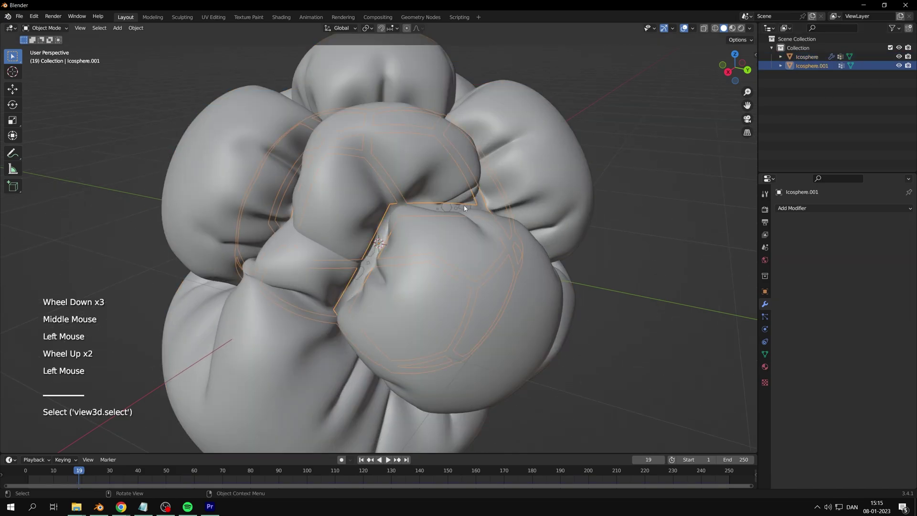
key(s)
click(472, 205)
Step: Add a Solidify modifier to the strip object, raising its offset from the negative side and increasing its thickness
middle_drag(472, 204, 580, 186)
click(812, 208)
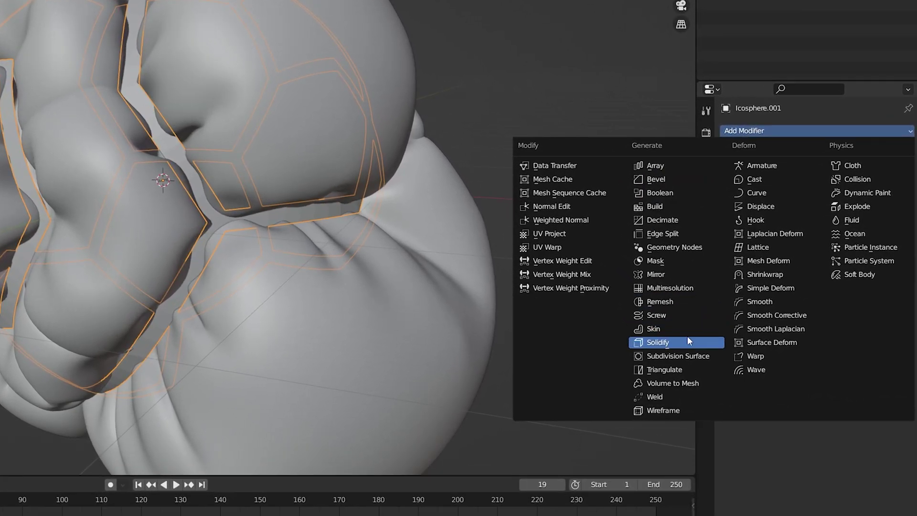
click(697, 351)
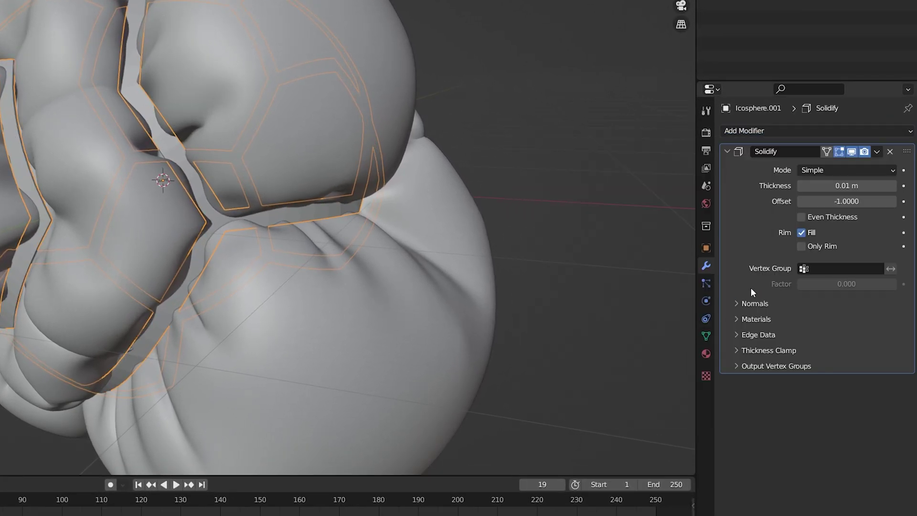
drag(802, 201, 896, 201)
click(895, 186)
click(895, 186)
click(894, 186)
Step: Apply smooth shading to the solidified strip object
middle_drag(621, 177, 688, 191)
right_click(185, 138)
click(239, 134)
Step: Add a Subdivision Surface modifier after the strip object's Solidify and set its viewport level to 2
middle_drag(269, 143, 313, 170)
click(728, 135)
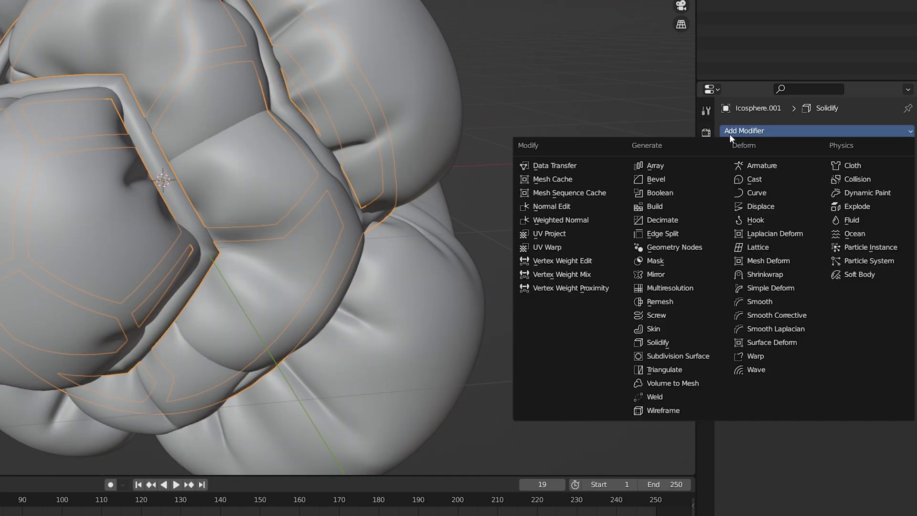
click(689, 355)
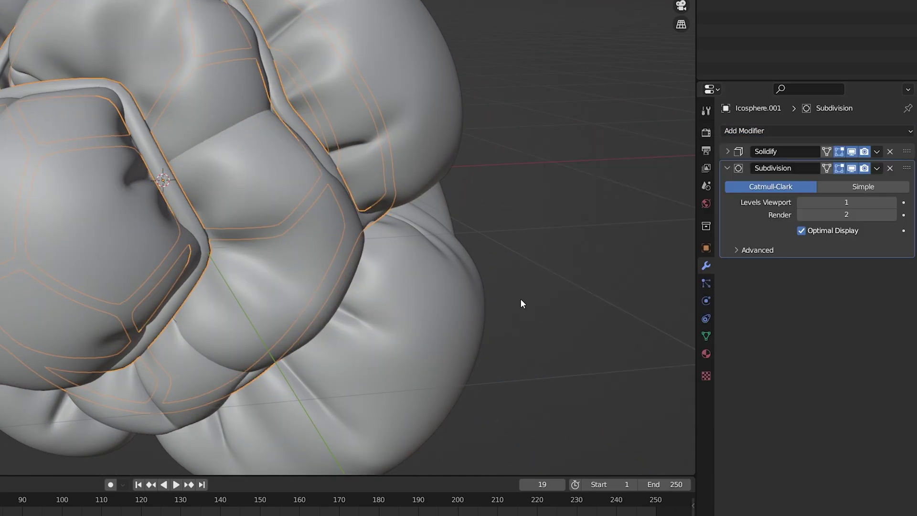
middle_drag(115, 86, 124, 118)
click(139, 131)
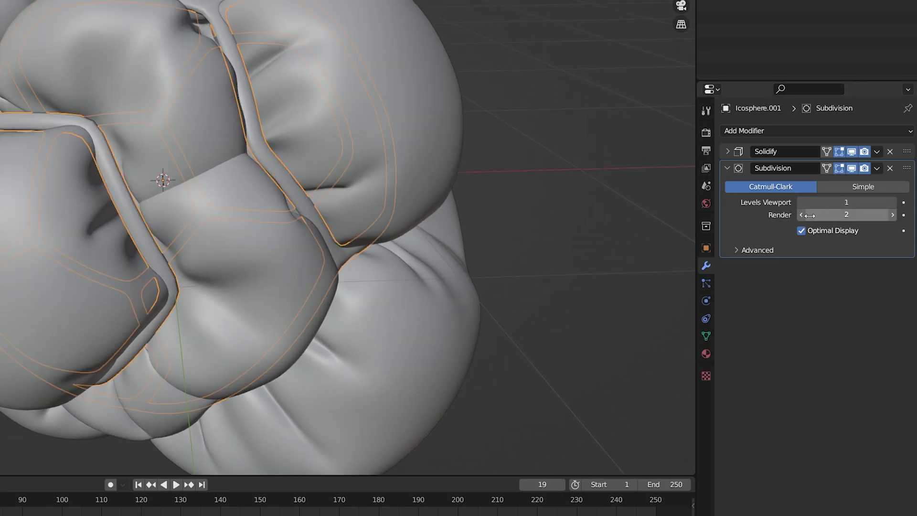
click(893, 202)
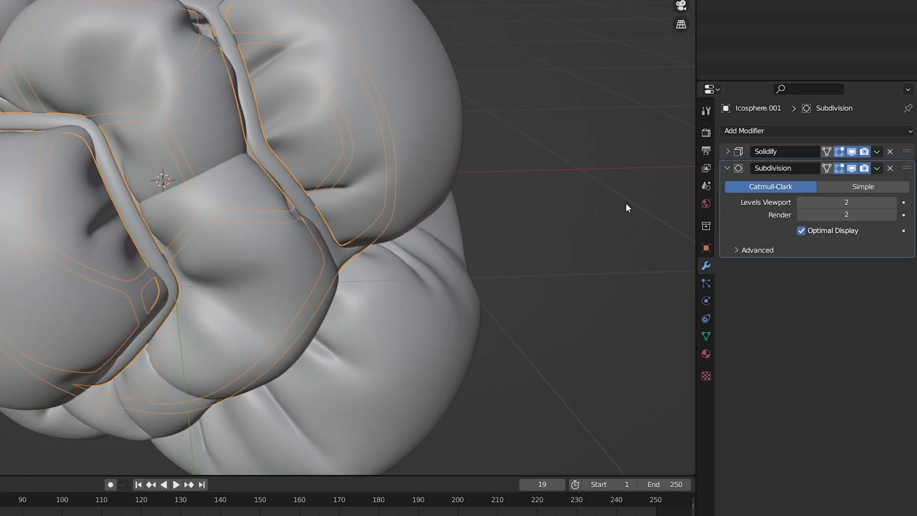
Step: Add a camera, zero its location and place it at 3.9 m on the Y axis
middle_drag(584, 203, 222, 130)
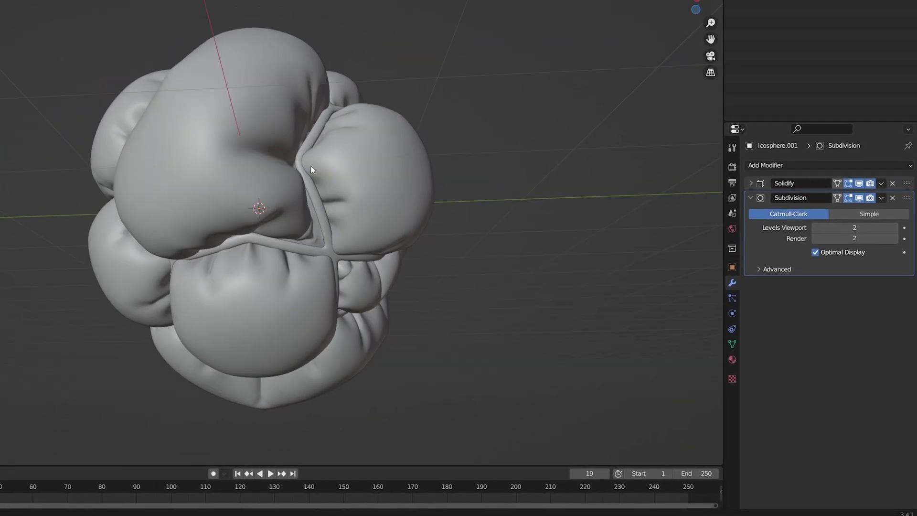
middle_drag(311, 169, 245, 151)
middle_drag(365, 196, 62, 177)
scroll(379, 178, down, 2)
click(117, 28)
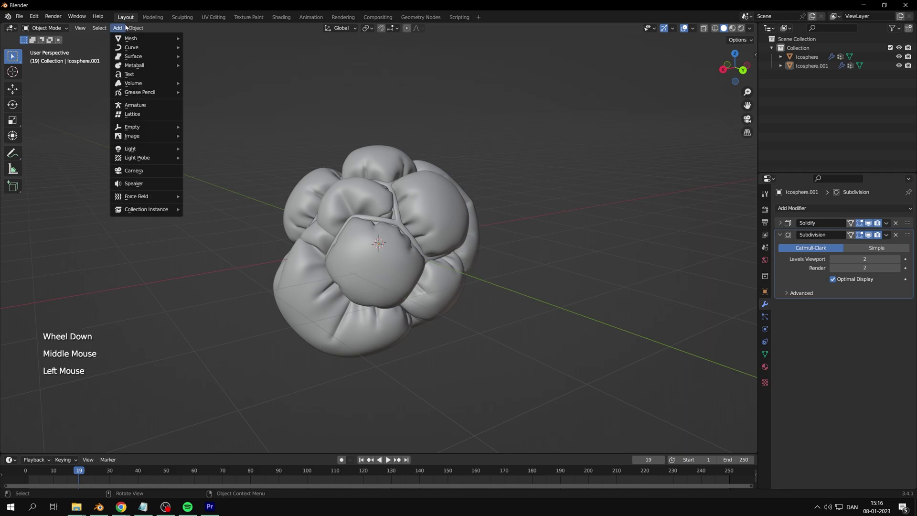
click(163, 173)
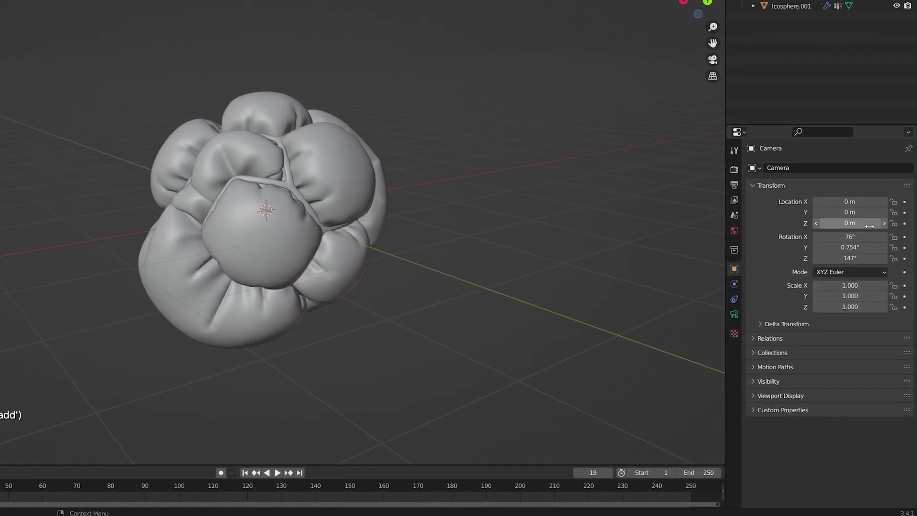
drag(858, 236, 858, 258)
text(0)
key(Return)
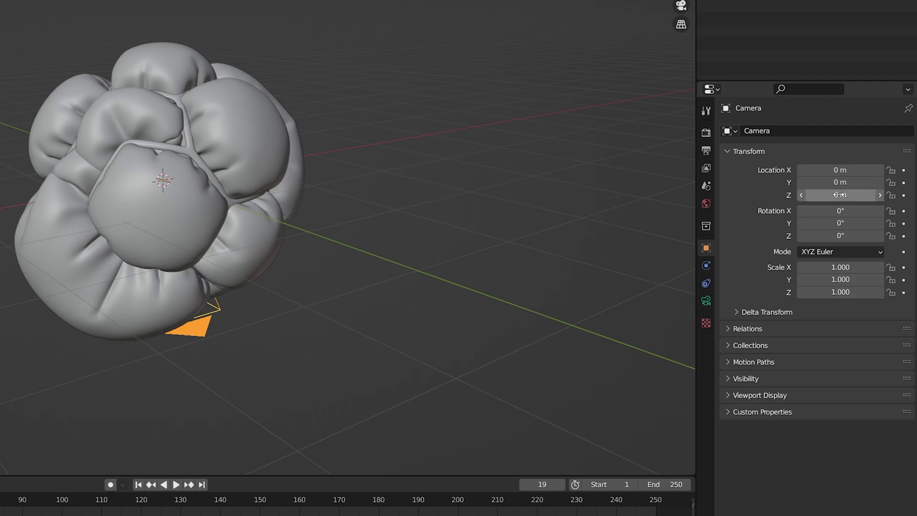
drag(820, 182, 855, 182)
Step: Set the camera's Y rotation to 180° and its Z rotation to 0°
mouse_move(820, 223)
mouse_down()
mouse_move(793, 223)
mouse_move(807, 223)
mouse_move(797, 211)
mouse_move(759, 210)
mouse_move(826, 235)
mouse_up()
text(0)
key(Return)
drag(821, 223, 868, 223)
click(814, 220)
text(180)
key(Return)
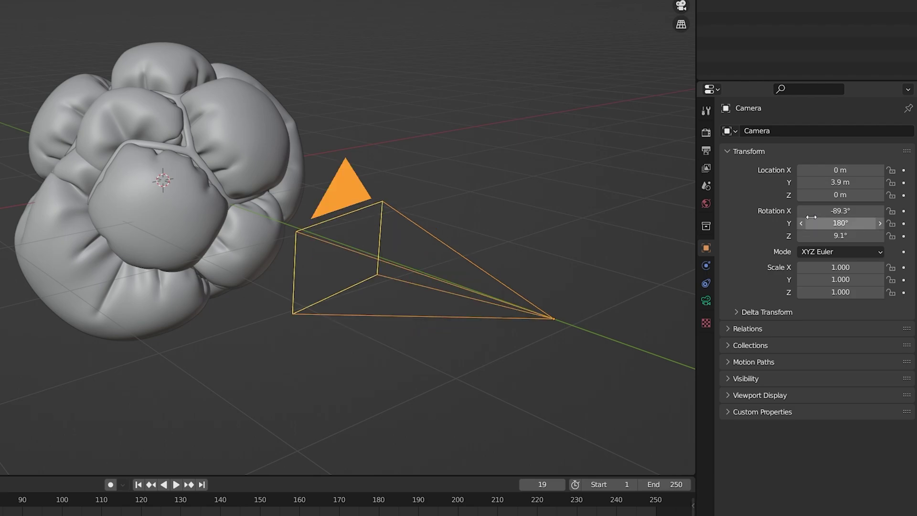
click(814, 236)
text(0)
key(Return)
Step: Set the camera's X rotation to -90° so it faces the inflated sphere
click(830, 211)
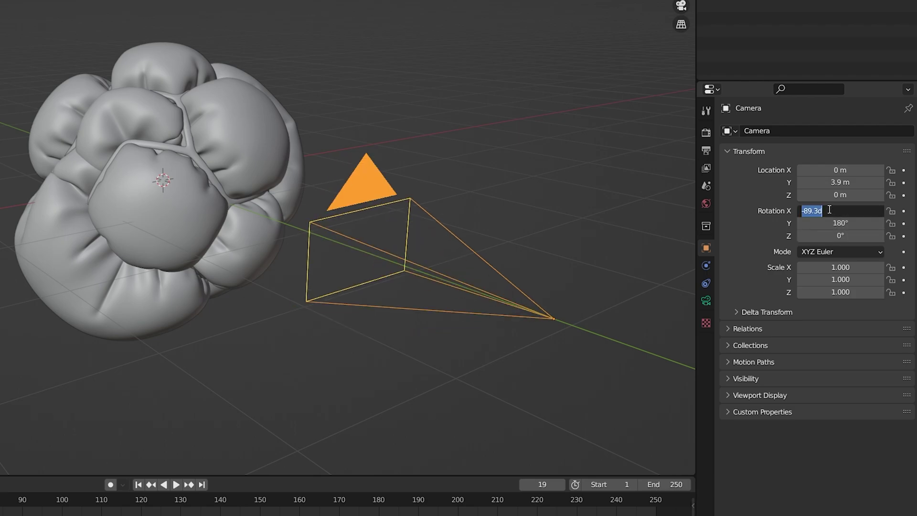
text(-90)
key(Return)
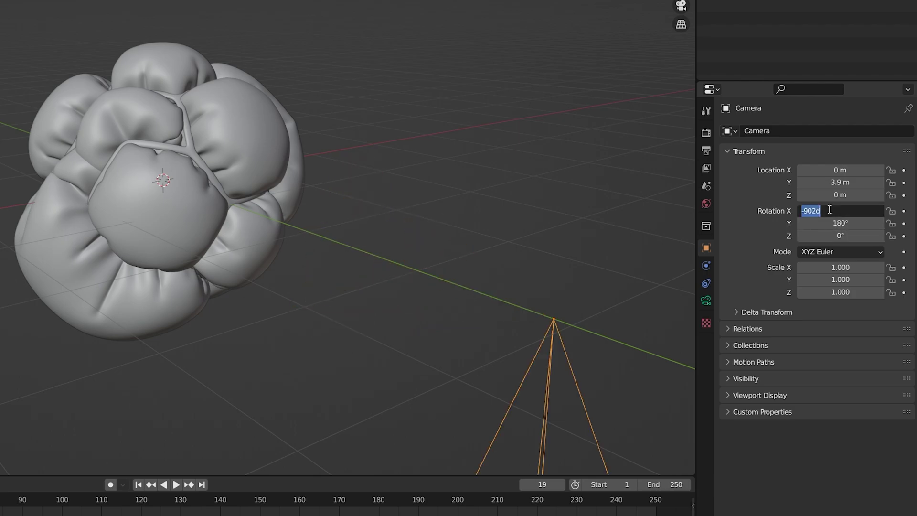
text(90)
key(Return)
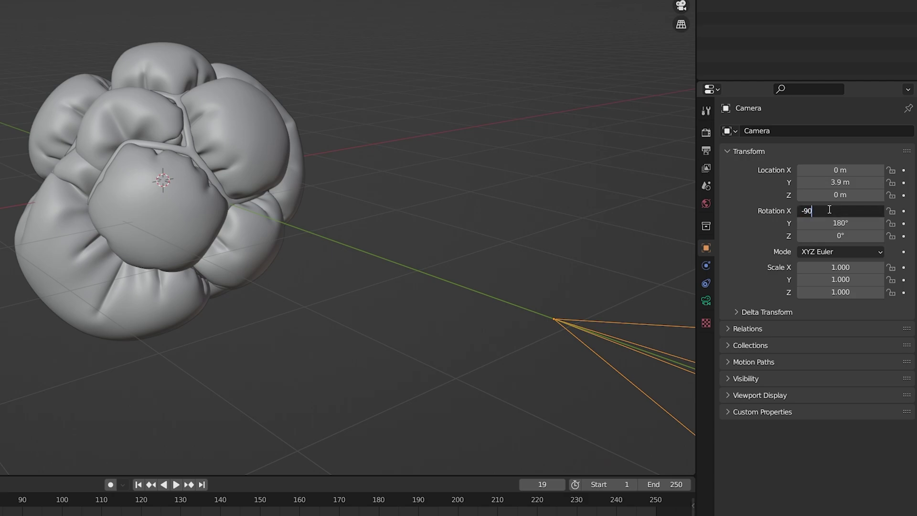
key(Return)
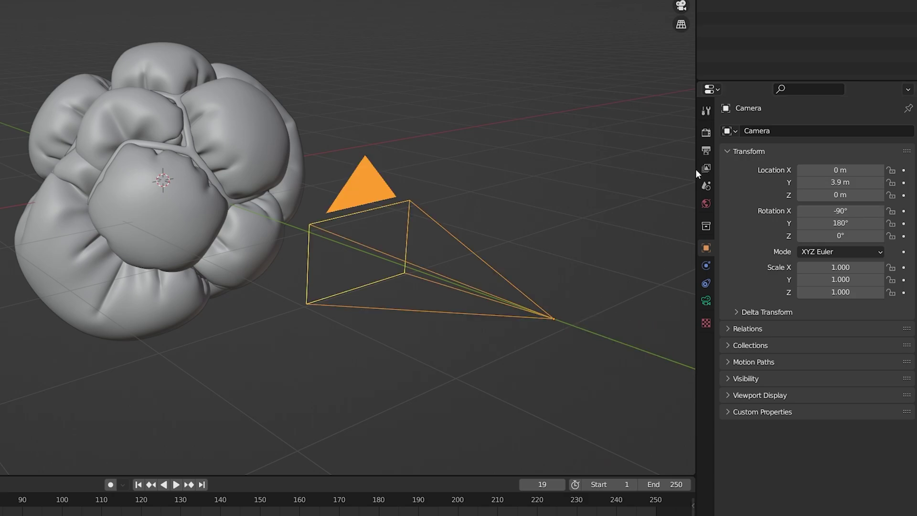
Step: Make the render output square by setting the vertical resolution to 1920 px
click(706, 135)
click(706, 150)
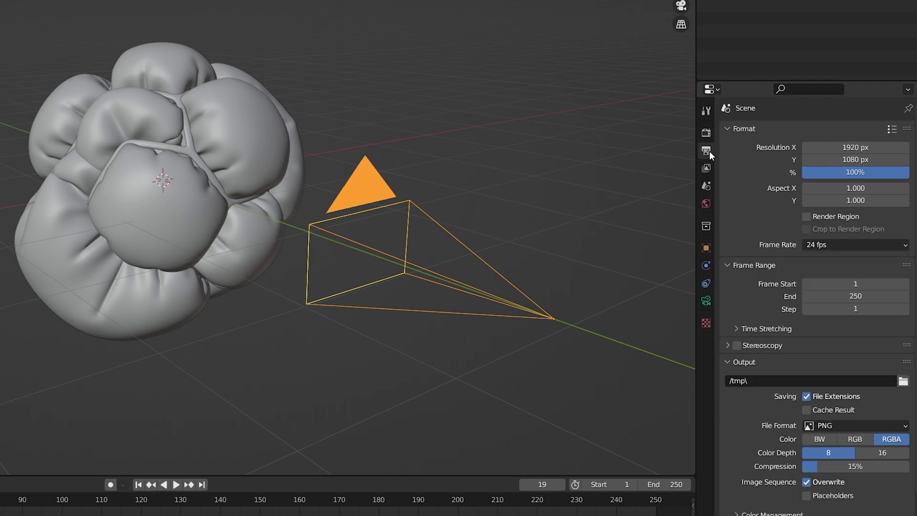
click(868, 160)
text(1920)
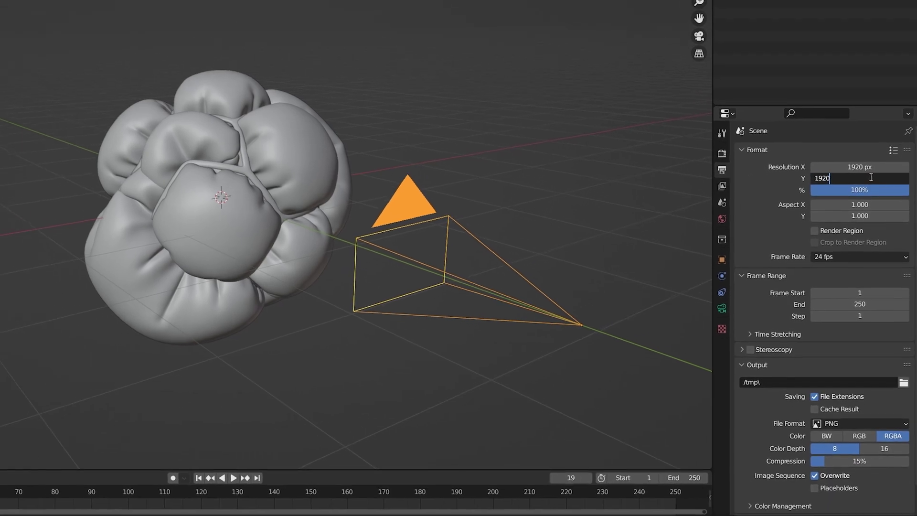
key(Return)
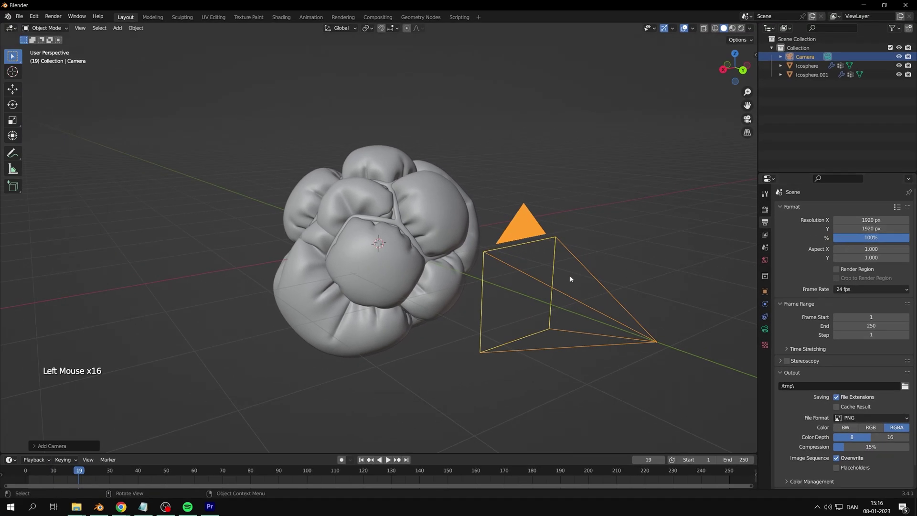
Step: Look through the camera, set its focal length to 80 mm and move it back to 8.44 m on Y
key(KP_0)
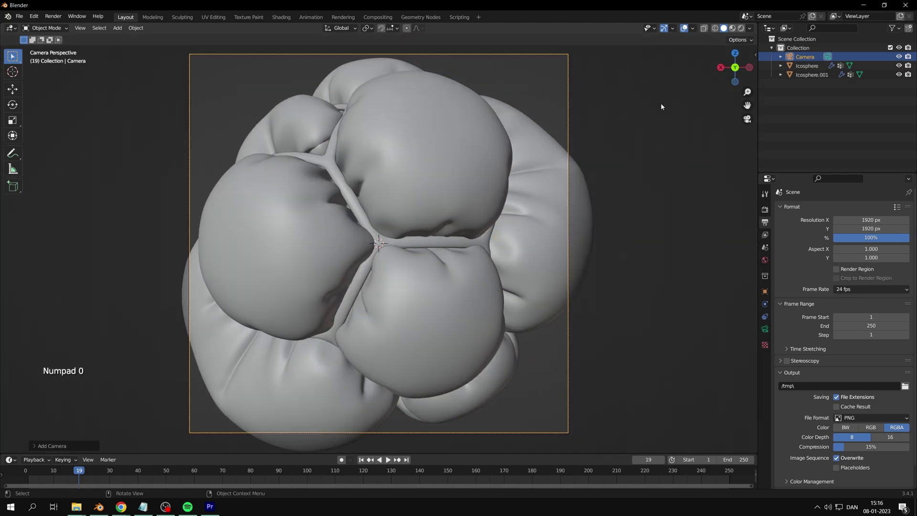
key(g)
click(765, 329)
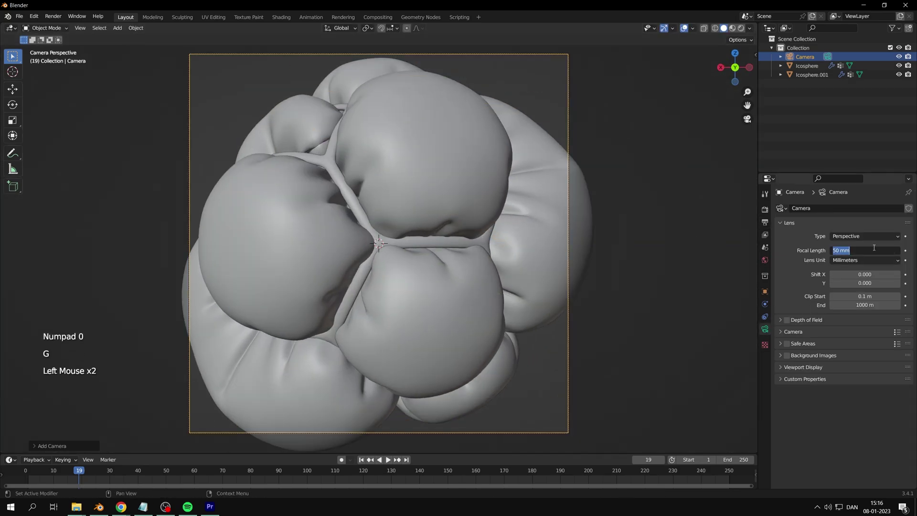
click(873, 247)
text(8)
text(0)
key(Return)
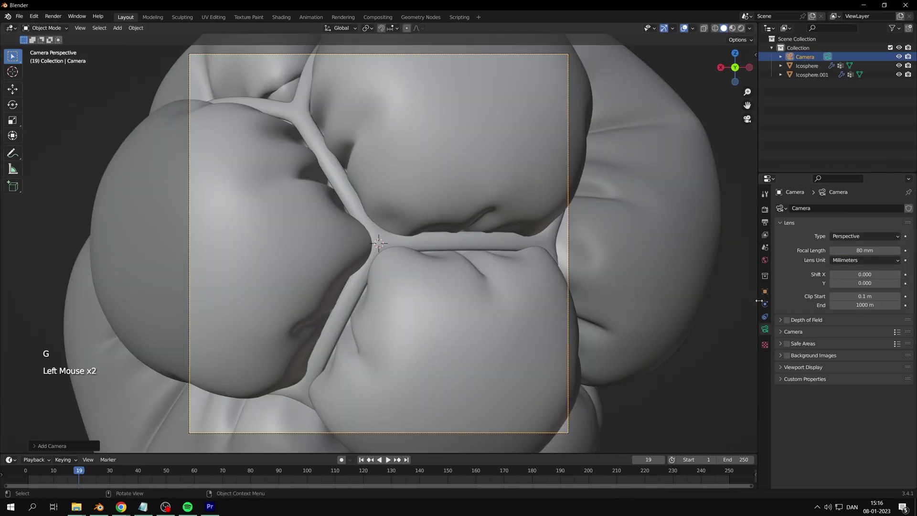
click(767, 291)
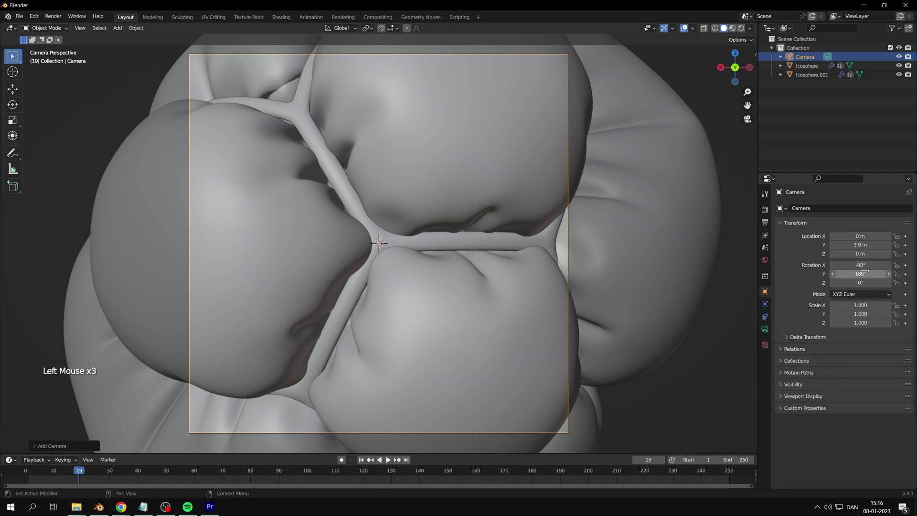
drag(858, 246, 892, 246)
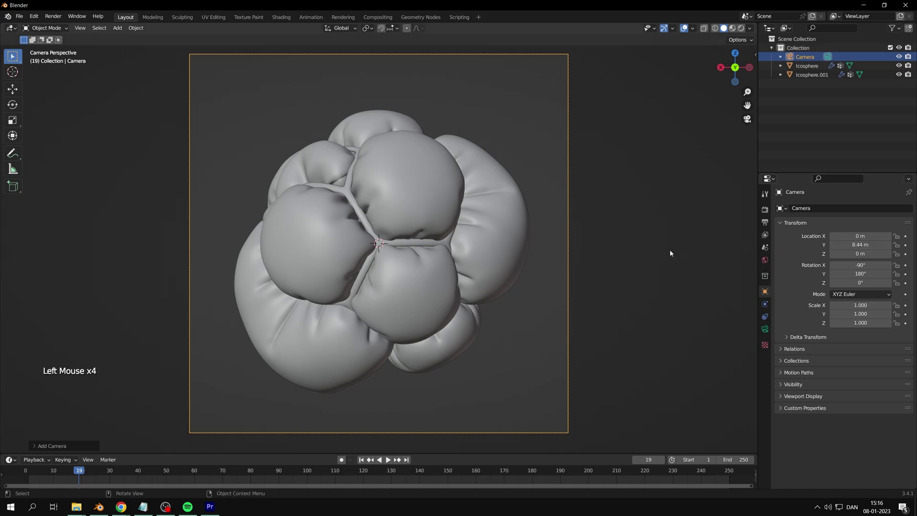
Step: Give the inflated icosphere a new material with a magenta base color and a roughness of 0.157
click(603, 244)
middle_drag(603, 243, 688, 260)
scroll(525, 253, down, 2)
click(401, 249)
click(765, 366)
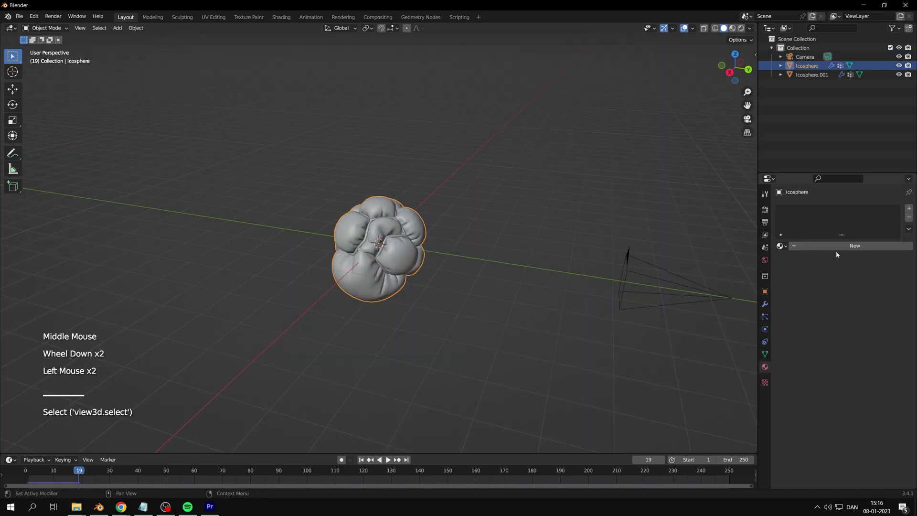
click(836, 247)
click(865, 339)
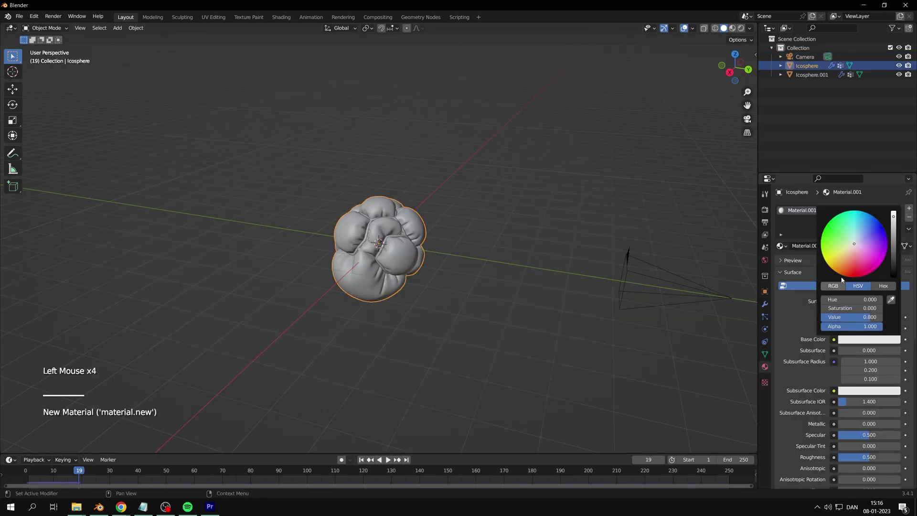
drag(839, 264, 865, 259)
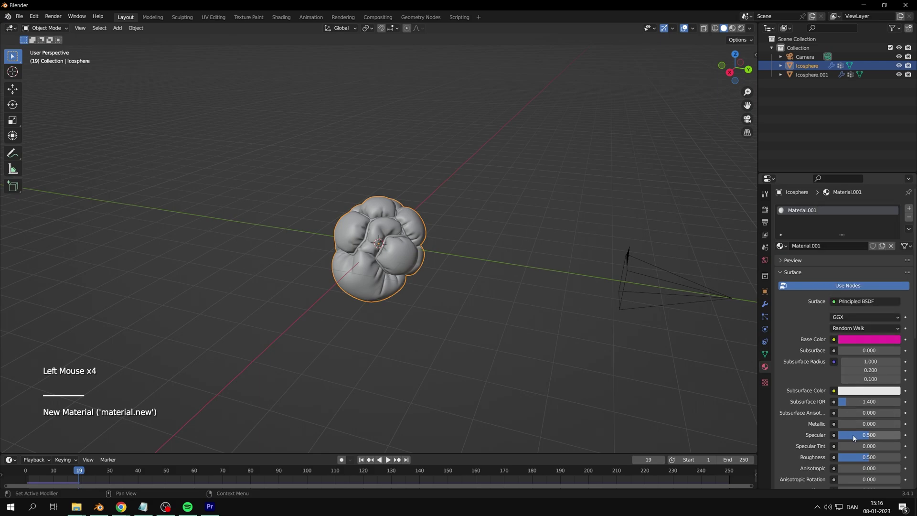
click(794, 260)
scroll(869, 382, down, 2)
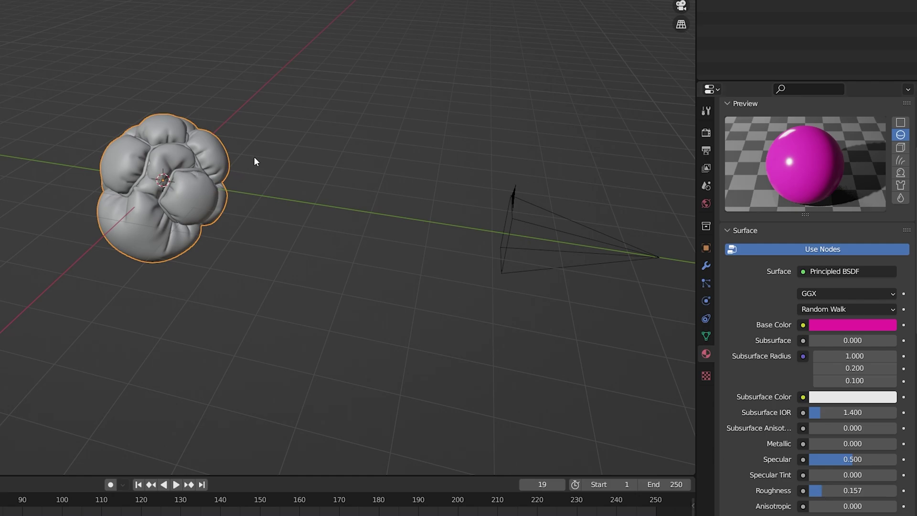
Step: Give the strip object a new material with metallic 1.000, a salmon-pink base color and a roughness of 0.643
click(202, 168)
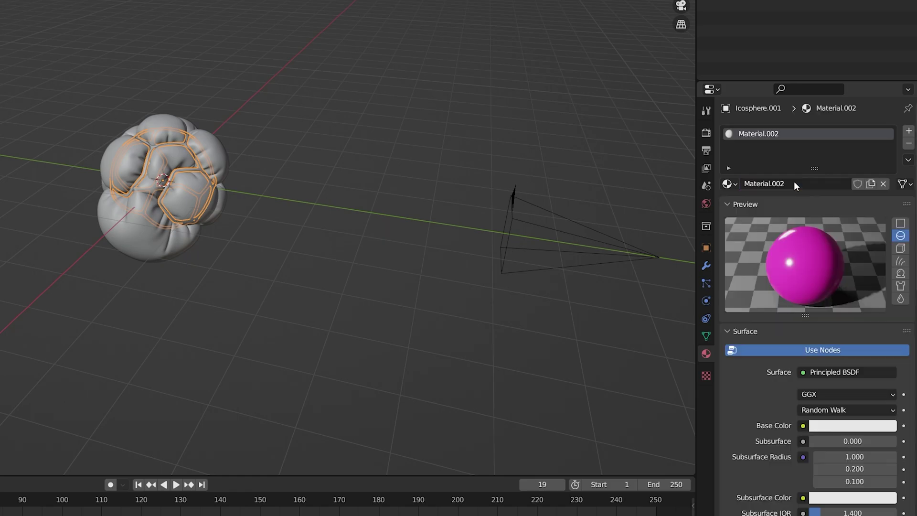
scroll(816, 467, down, 5)
drag(815, 402, 896, 402)
click(852, 285)
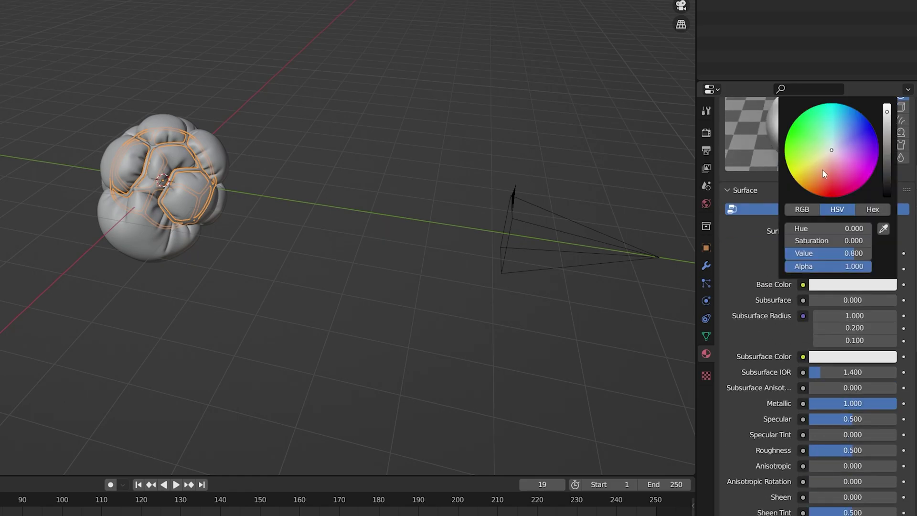
drag(832, 162, 827, 171)
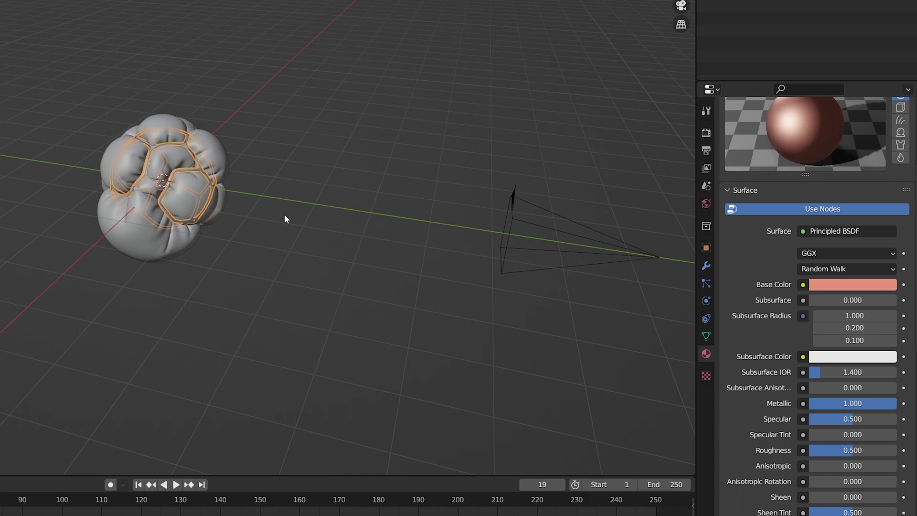
drag(852, 451, 865, 450)
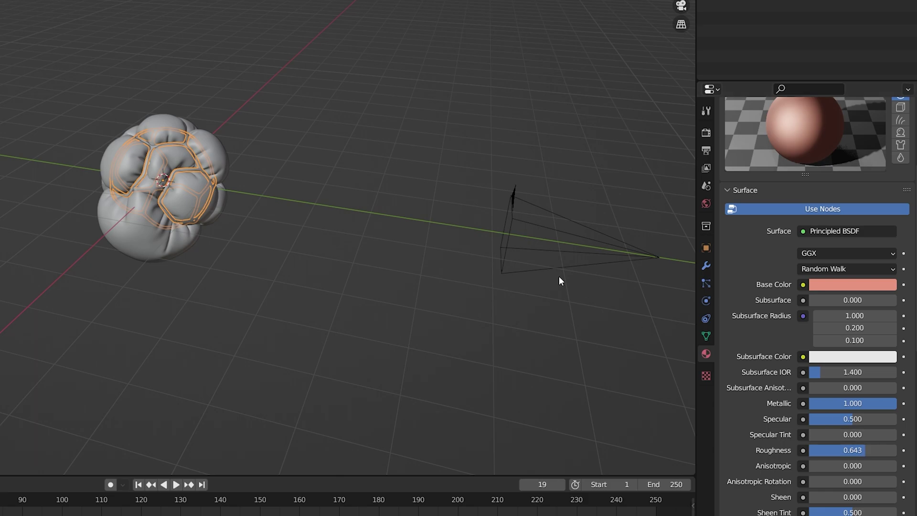
Step: Deselect the strip object and set the render engine to Cycles with GPU Compute as the device
click(268, 185)
scroll(152, 203, up, 4)
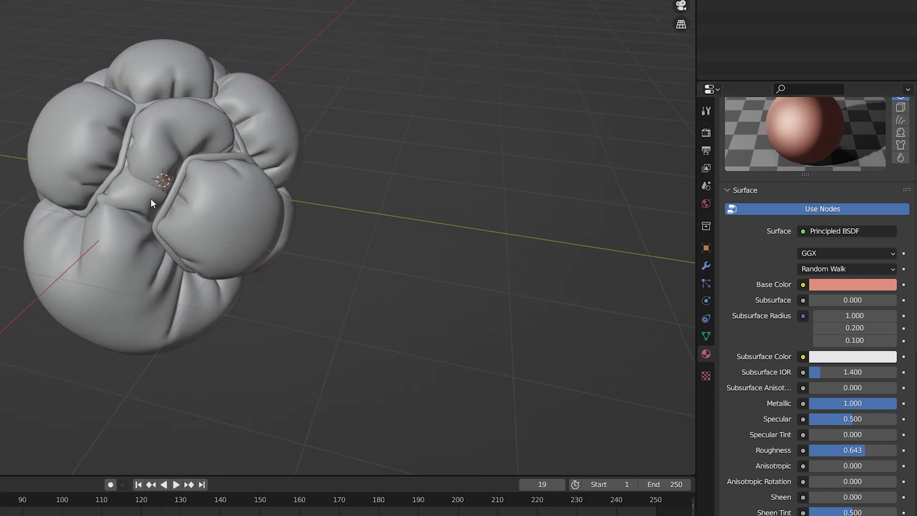
click(706, 133)
click(847, 134)
click(841, 173)
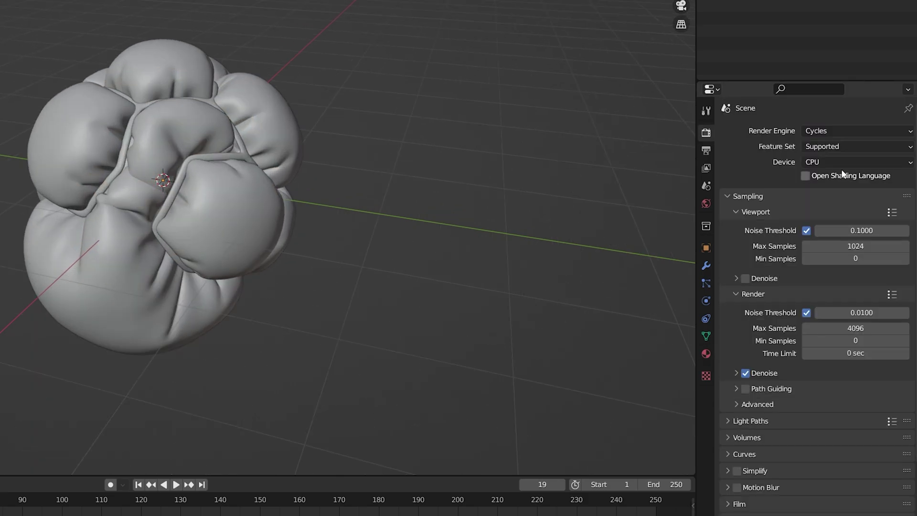
click(841, 161)
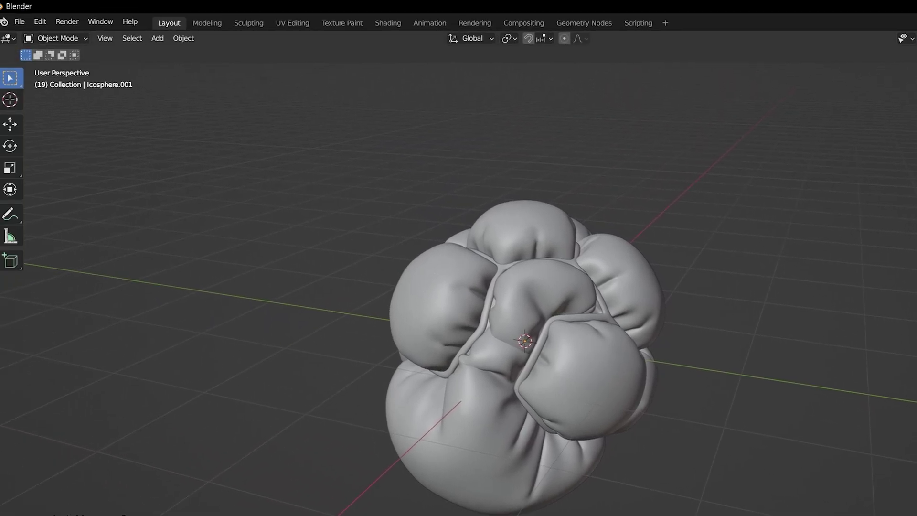
Step: Check the Cycles render device selection in the system preferences, then close the preferences
click(19, 21)
mouse_move(40, 21)
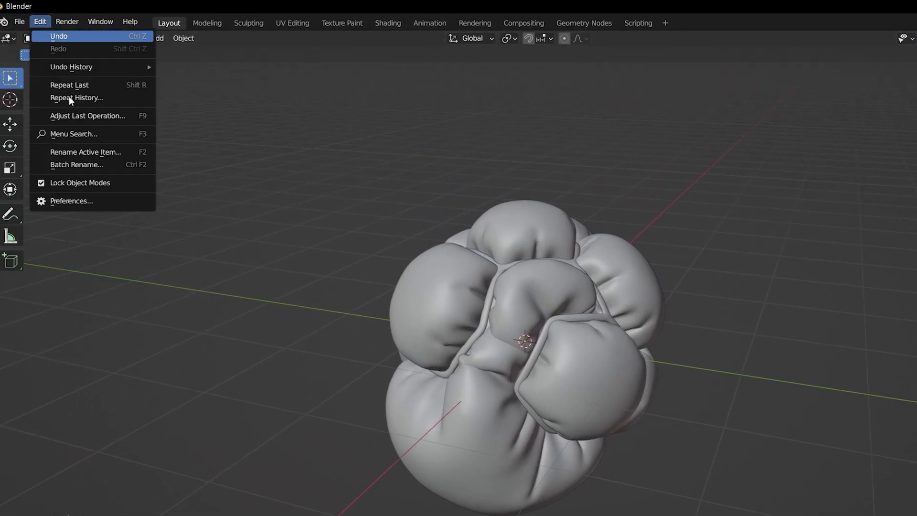
click(96, 198)
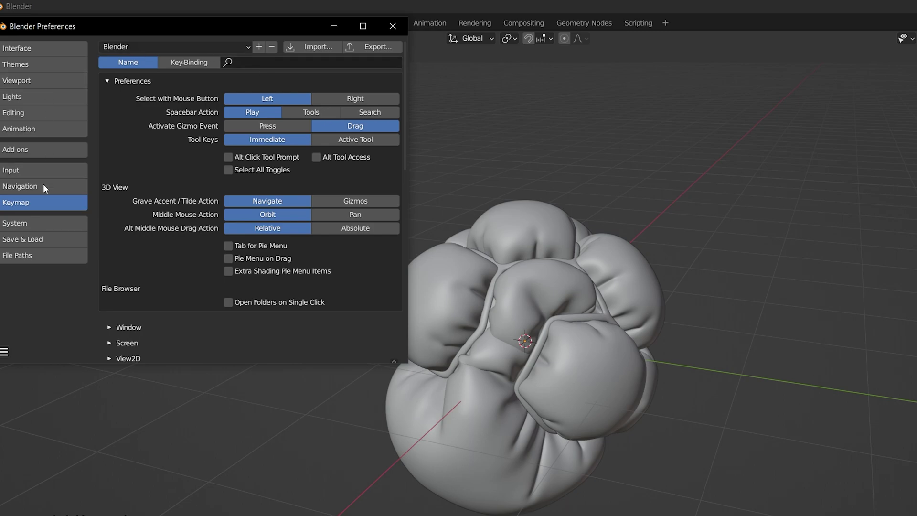
click(40, 223)
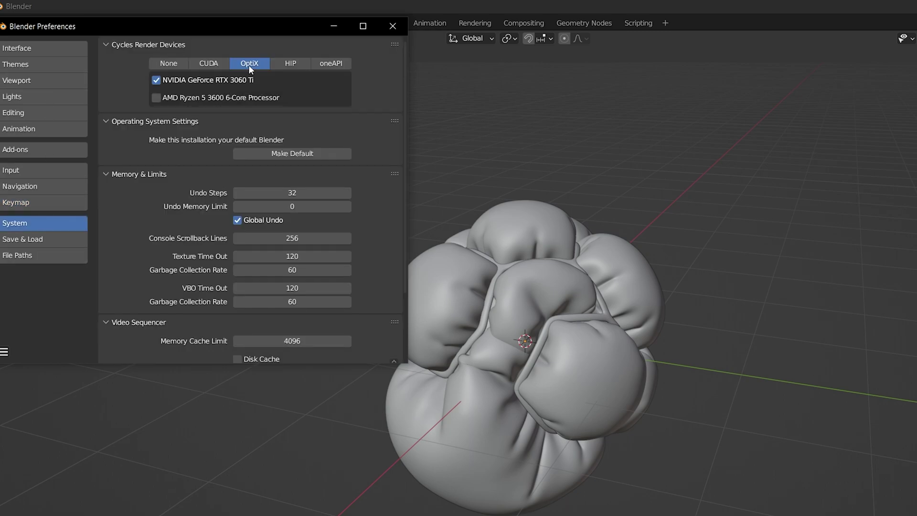
click(392, 27)
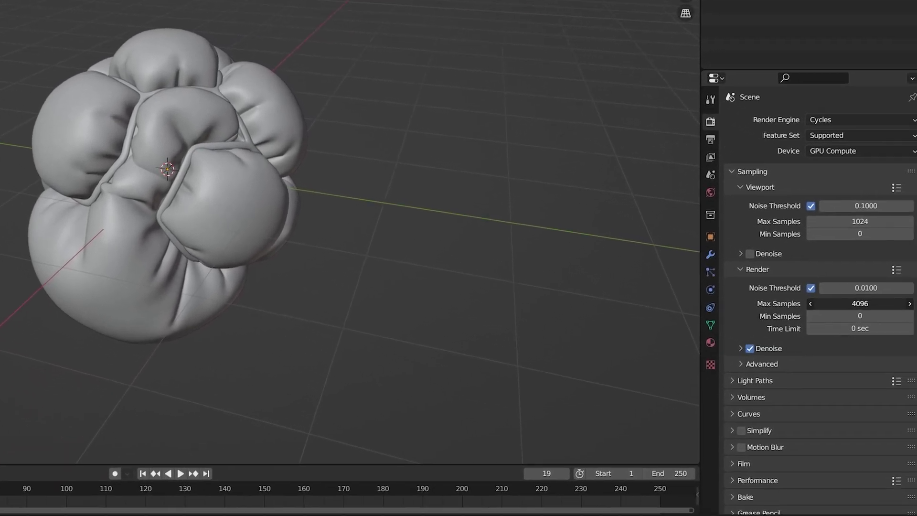
Step: Set the render max samples to 1024
click(851, 301)
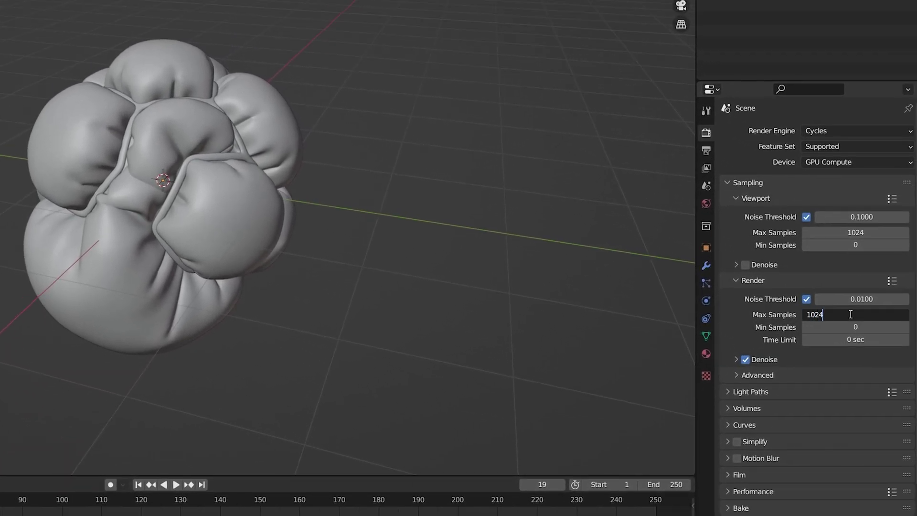
key(Return)
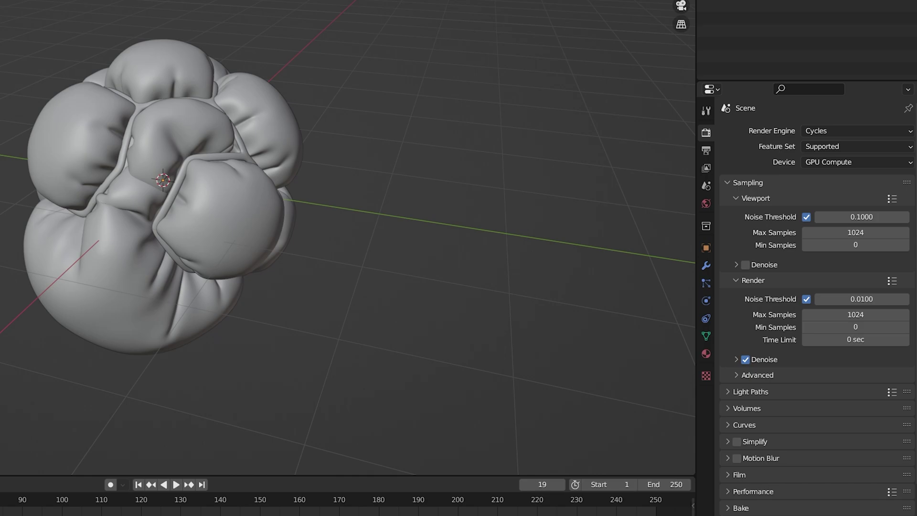
Step: Add an area light, place it above the inflated sphere and scale it up wider than the sphere
click(117, 28)
mouse_move(148, 148)
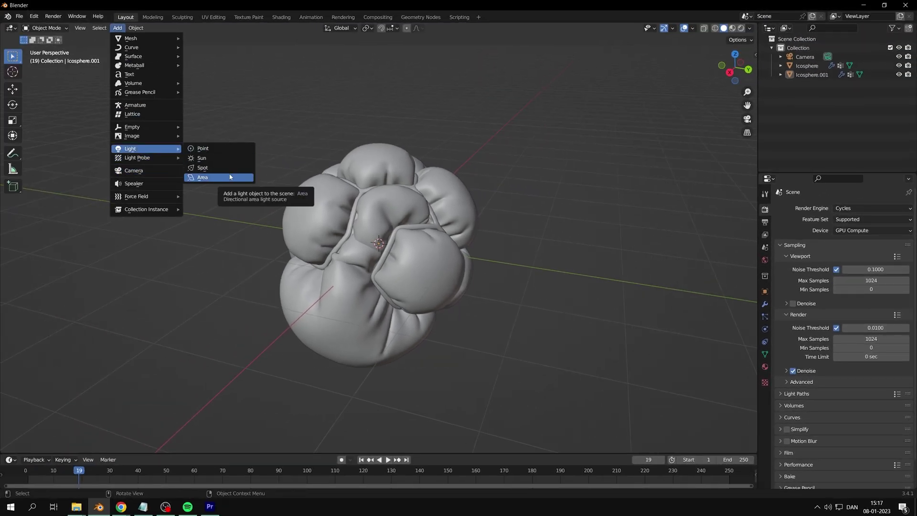
click(224, 177)
key(g)
scroll(425, 114, down, 2)
middle_click(422, 108)
click(422, 104)
key(s)
click(507, 151)
middle_drag(507, 150, 481, 172)
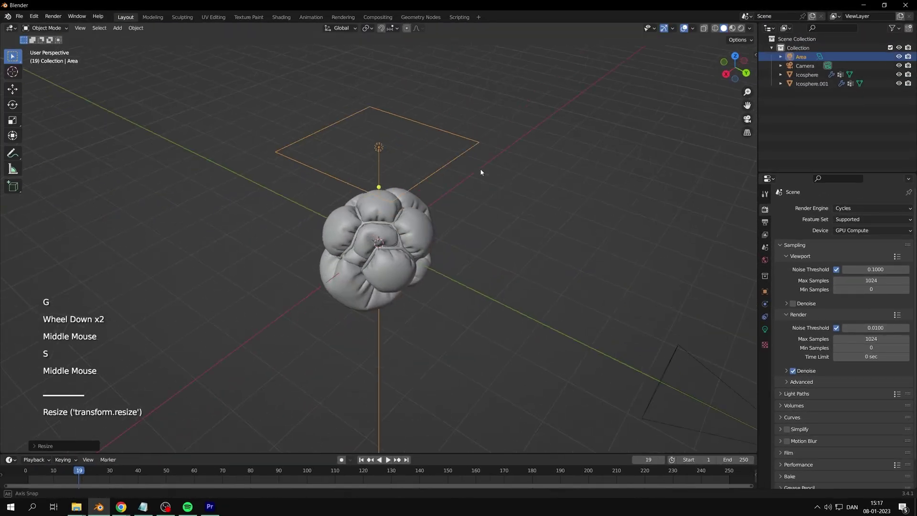
key(g)
scroll(454, 119, down, 2)
key(s)
click(496, 158)
Step: Change the area light's shape to Disk and set its power to 1000 W
click(764, 329)
click(867, 282)
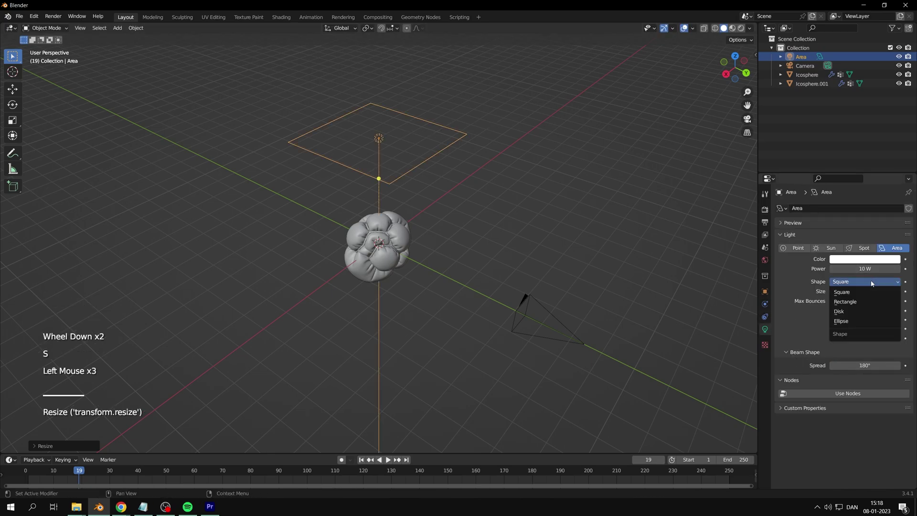
click(866, 311)
click(861, 268)
text(1000)
key(Return)
Step: Move the area light out to one side of the sphere and rotate it to aim at the sphere
scroll(477, 188, down, 3)
key(g)
click(544, 189)
key(r)
click(453, 264)
middle_drag(453, 265, 403, 242)
key(g)
click(361, 231)
mouse_move(461, 234)
middle_down()
mouse_move(449, 235)
mouse_move(460, 233)
middle_up()
Step: Duplicate the area light, place the copy on another side of the sphere and rotate it toward the sphere
key(shift+d)
click(313, 235)
key(r)
middle_drag(313, 234, 330, 200)
click(268, 176)
key(r)
click(363, 268)
middle_drag(363, 268, 388, 202)
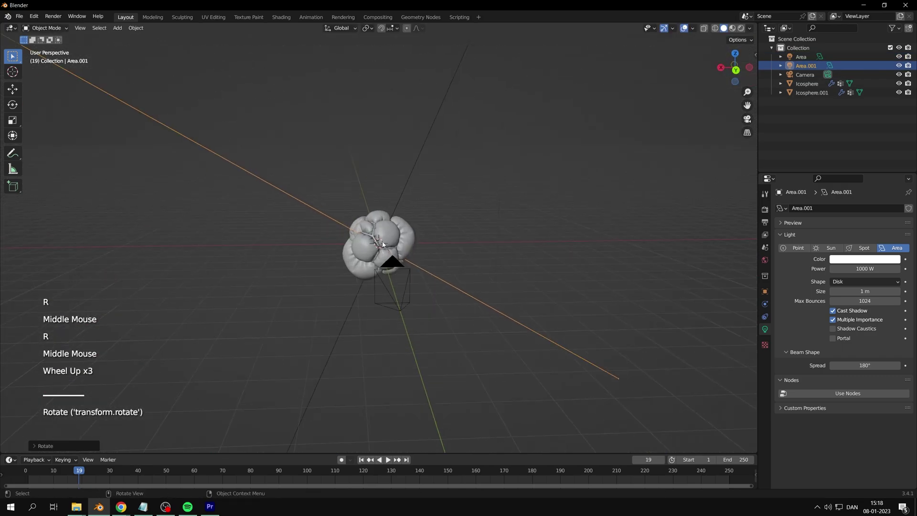
Step: Switch the viewport to rendered shading and inspect the lighting on the sphere
scroll(383, 244, up, 1)
click(741, 27)
scroll(458, 179, down, 3)
middle_drag(458, 179, 508, 198)
key(shift+f)
scroll(509, 197, down, 2)
Step: Duplicate the second area light, place the third light on the opposite side of the sphere and aim it at the sphere
key(shift+d)
click(304, 270)
middle_drag(304, 270, 215, 293)
key(r)
click(424, 406)
middle_drag(424, 406, 427, 380)
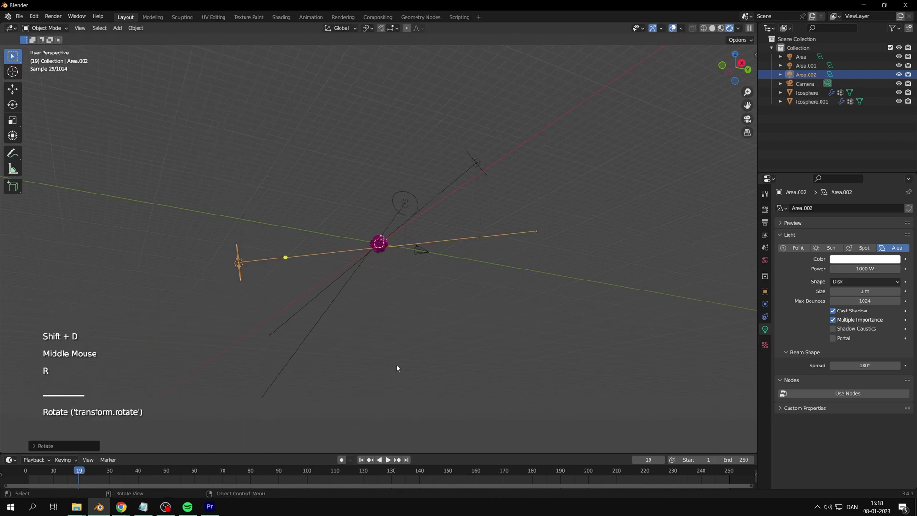
Step: Look through the camera, set the strip object's material roughness to 0.317 and deselect the object
key(KP_0)
click(660, 265)
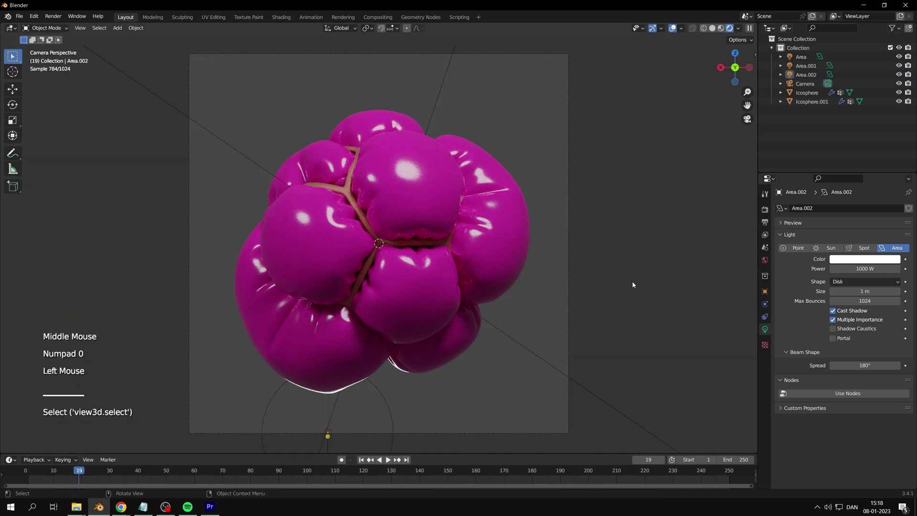
click(482, 258)
click(420, 243)
click(765, 366)
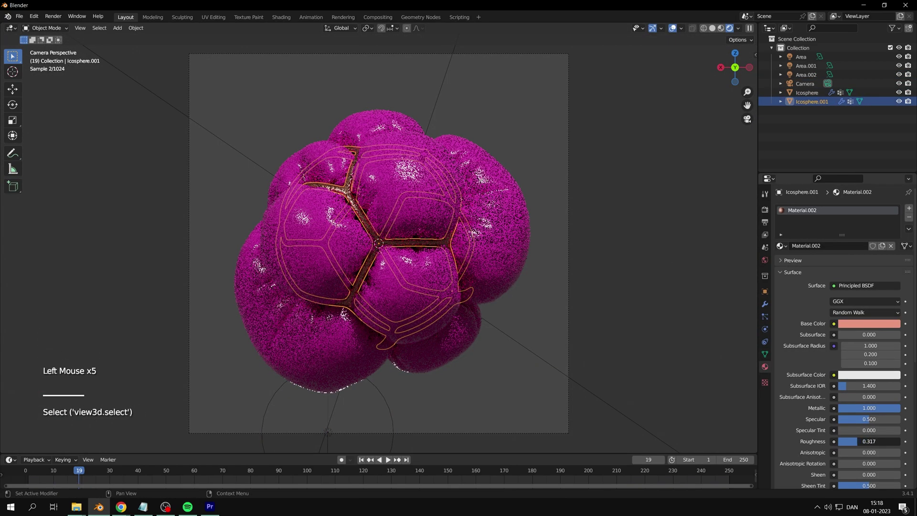
click(549, 280)
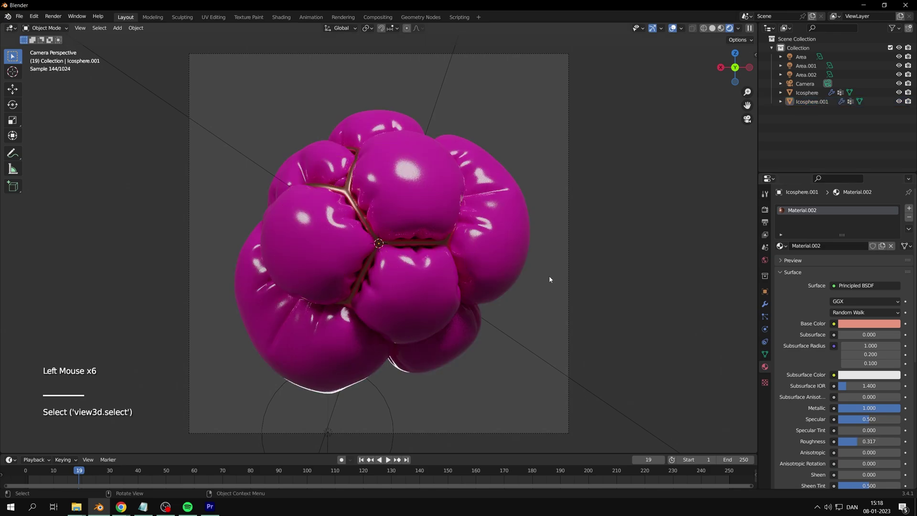
Step: Enable a transparent film background in the render settings
click(765, 209)
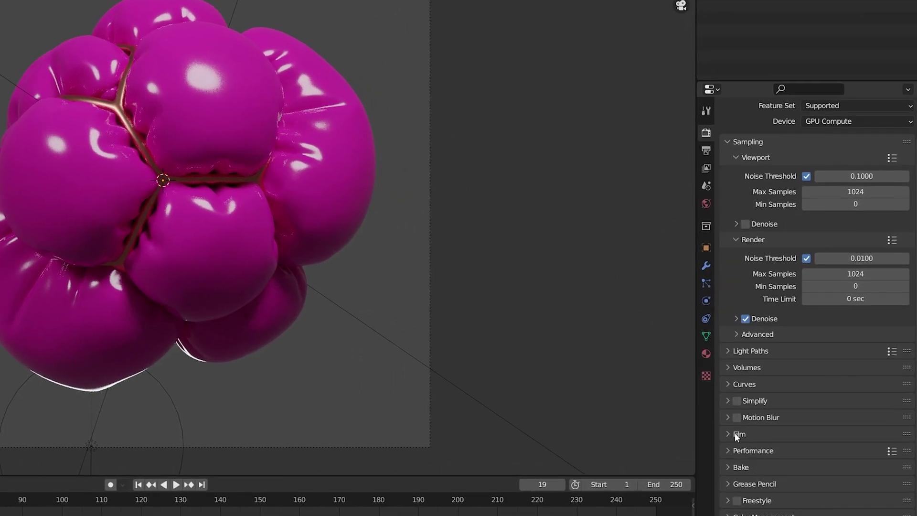
click(729, 431)
scroll(736, 423, down, 5)
click(750, 397)
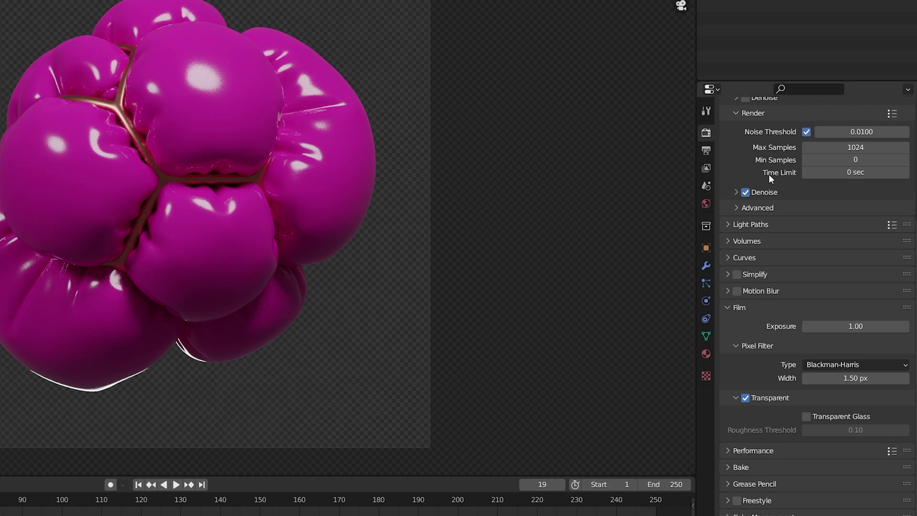
Step: Try denoising in the viewport sampling settings, and switch it off again
scroll(788, 196, up, 5)
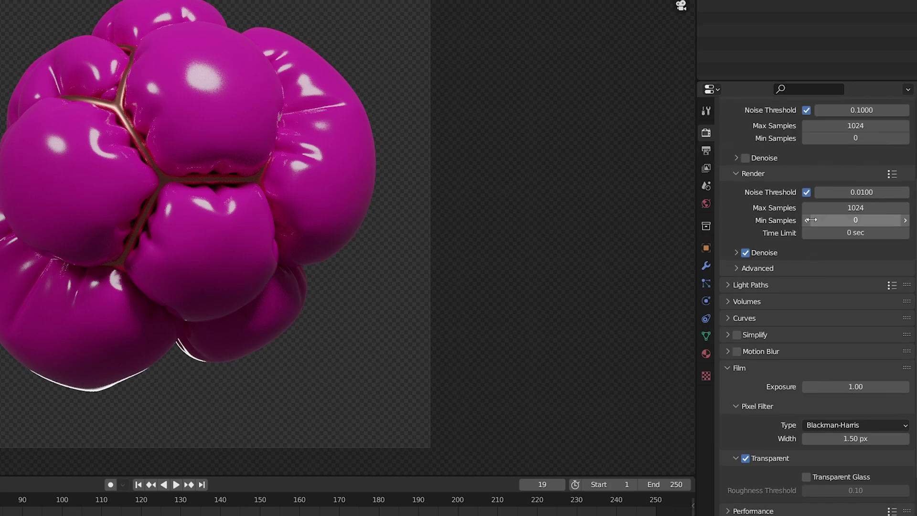
click(745, 218)
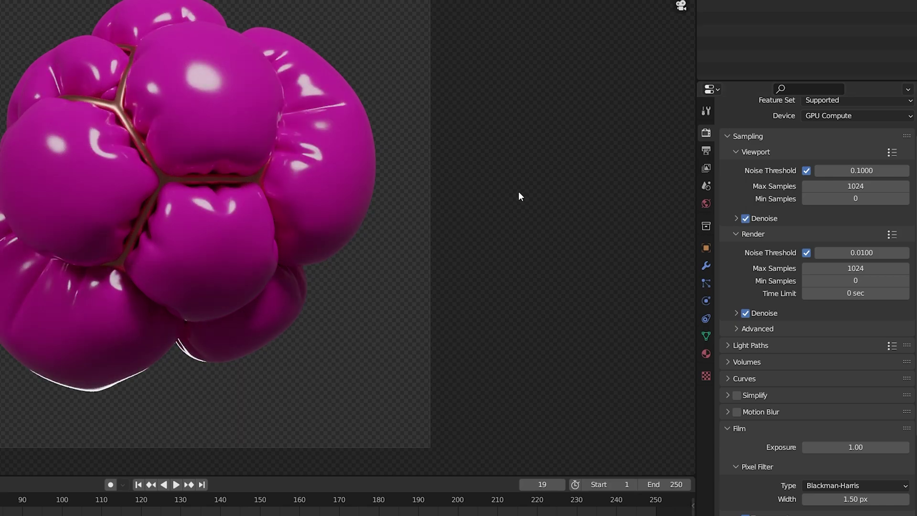
click(745, 218)
Step: Keep the view transform at Filmic, try the Medium Contrast and High Contrast looks, and set the look to Medium High Contrast
scroll(782, 347, down, 3)
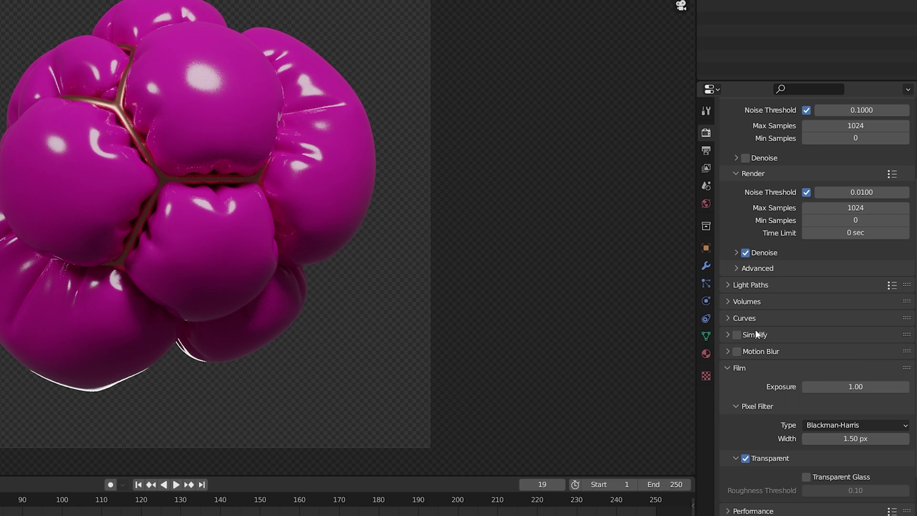
scroll(731, 330, down, 3)
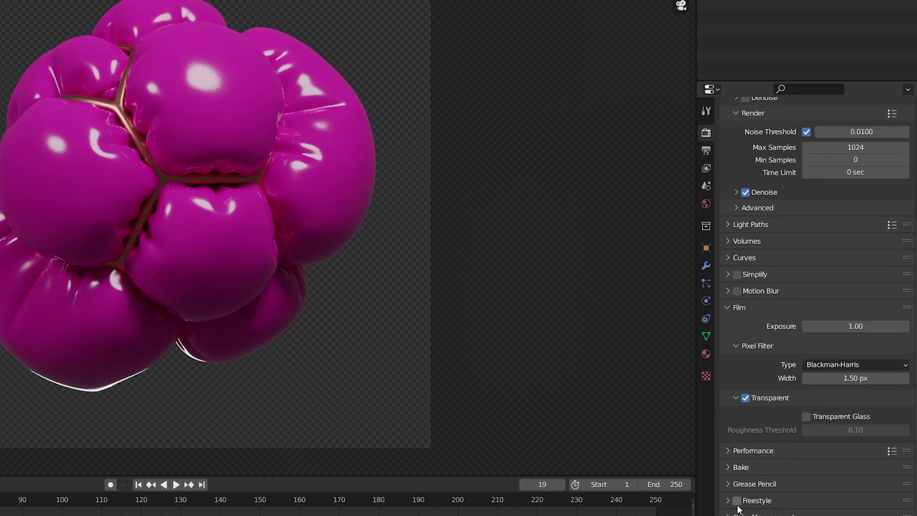
scroll(756, 487, down, 6)
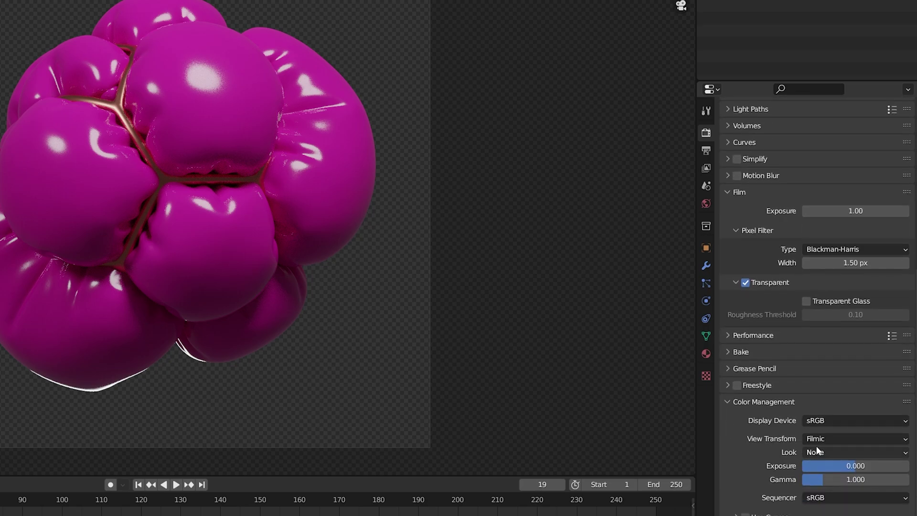
click(835, 439)
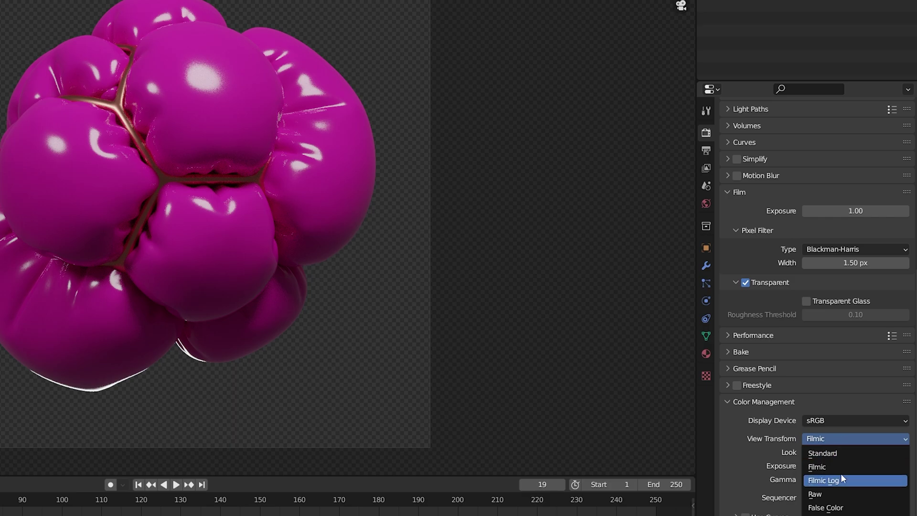
click(841, 469)
click(842, 452)
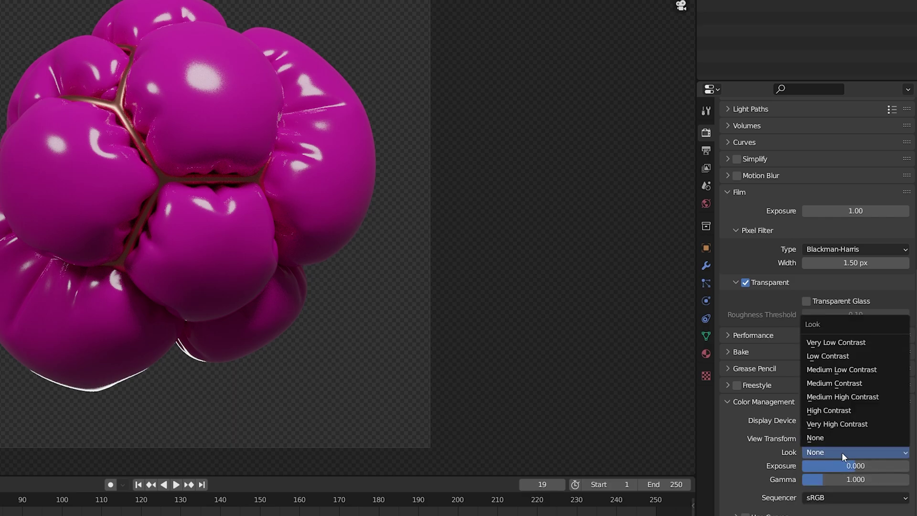
click(845, 384)
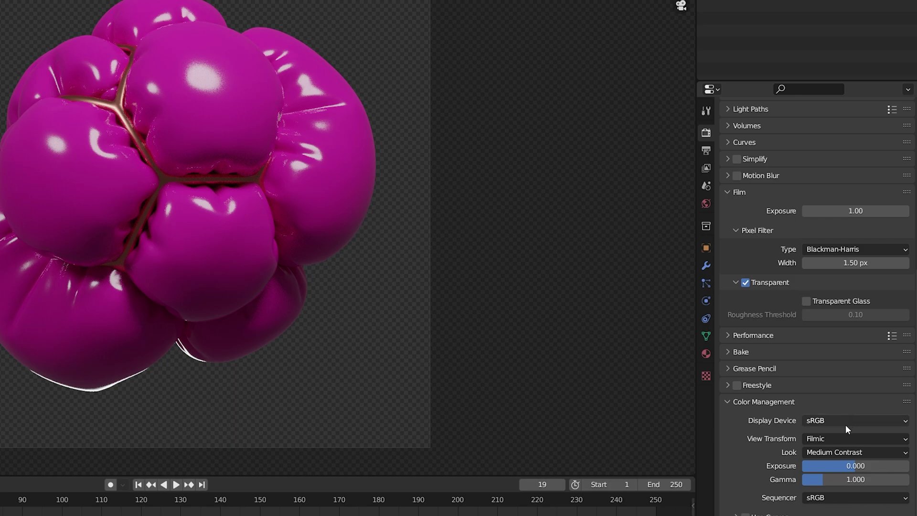
click(846, 451)
click(842, 409)
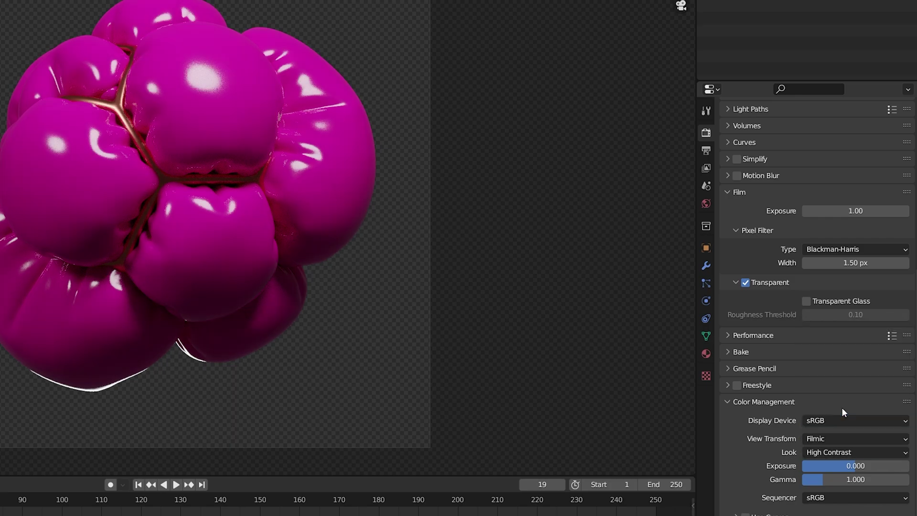
click(844, 453)
click(845, 397)
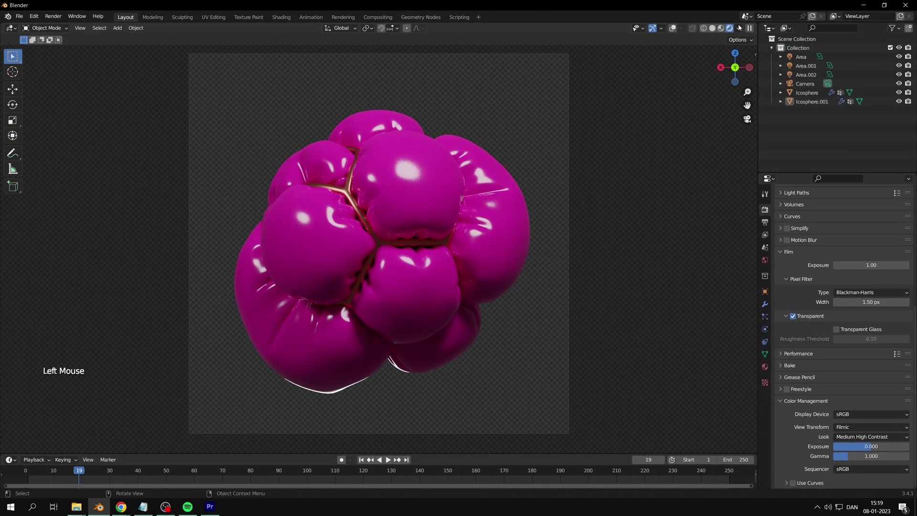
Step: Switch the viewport to material preview shading and start rendering the image
click(722, 28)
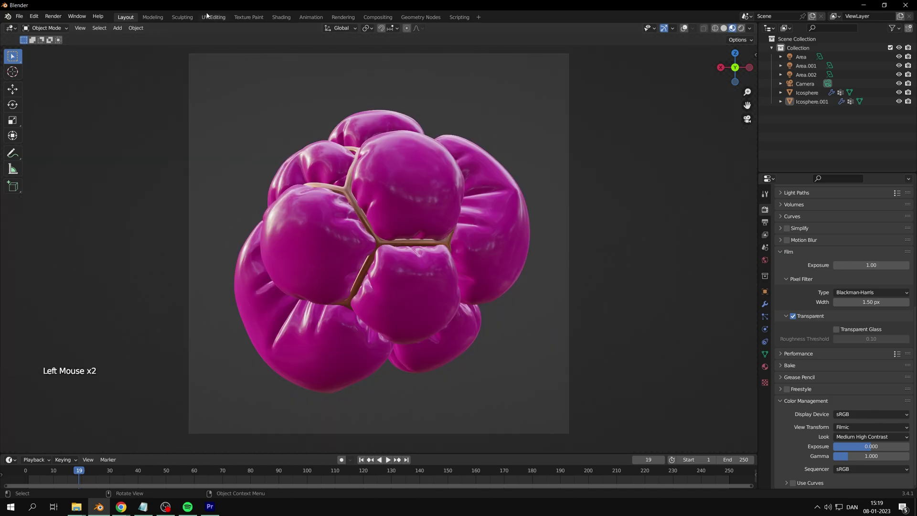
click(53, 16)
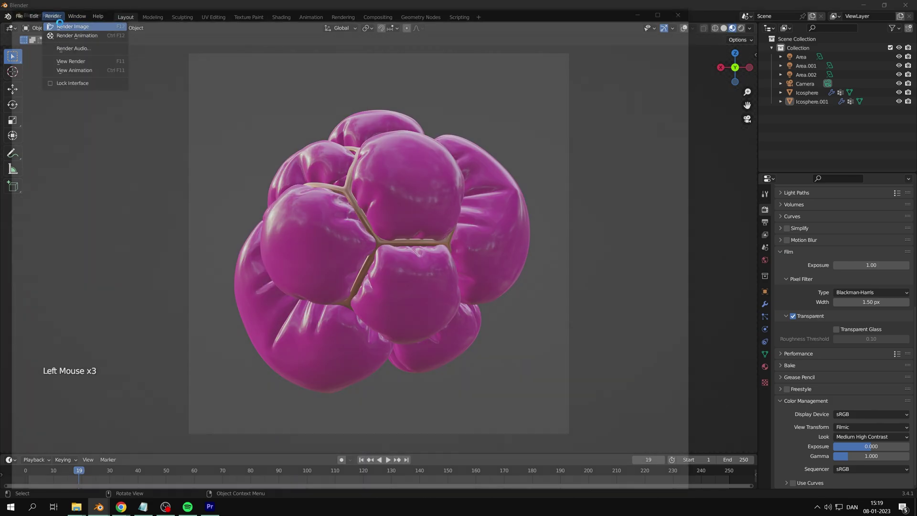